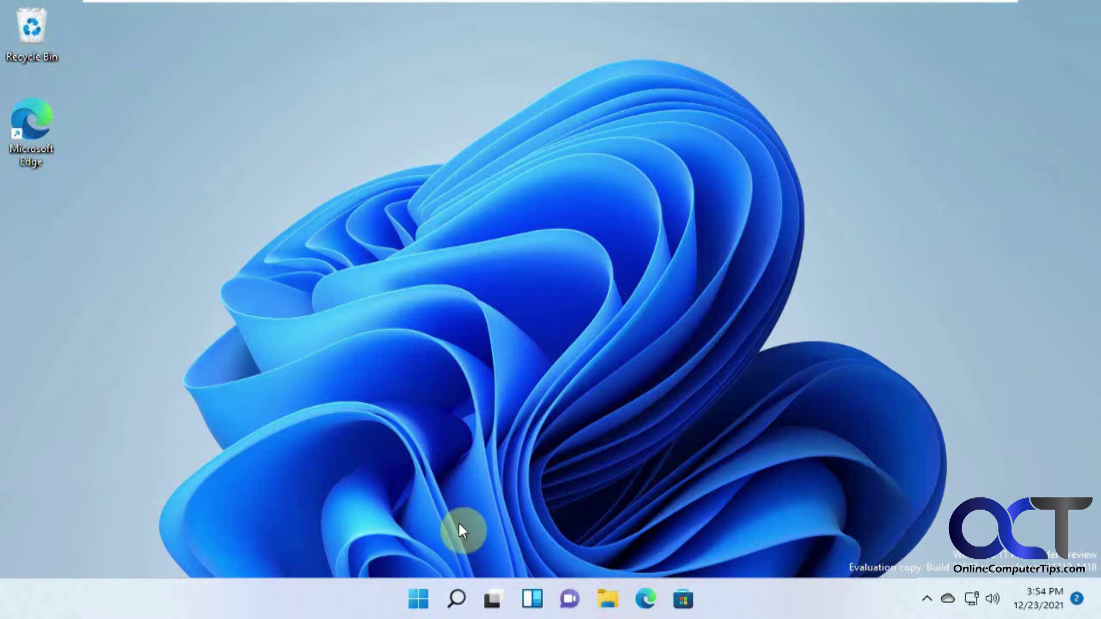
Step: Open Media Player from the full list of installed apps
left_click(418, 598)
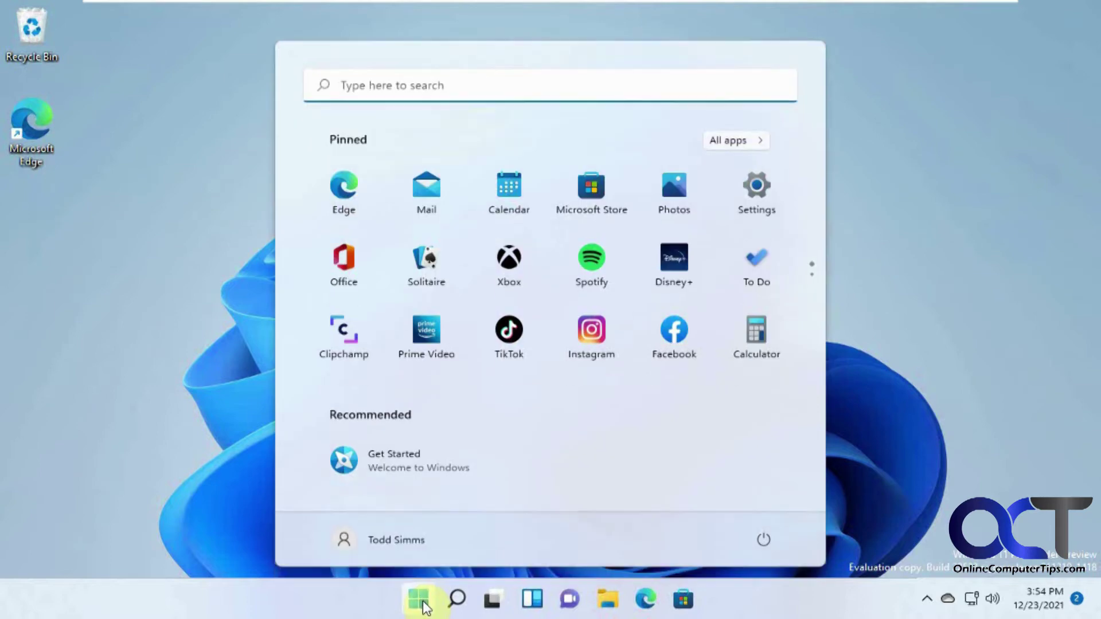
left_click(741, 138)
scroll(453, 321, "down", 5)
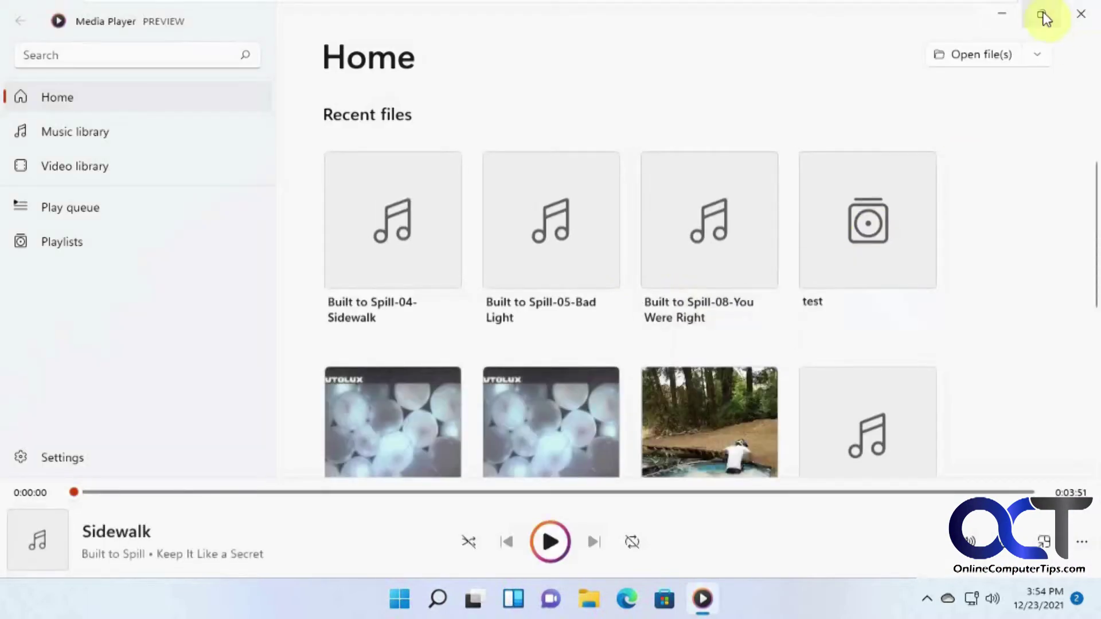
Step: Restore the Media Player window to a smaller size, reposition it on the desktop, and maximize it again
left_click(1044, 18)
left_click_drag(481, 32, 660, 37)
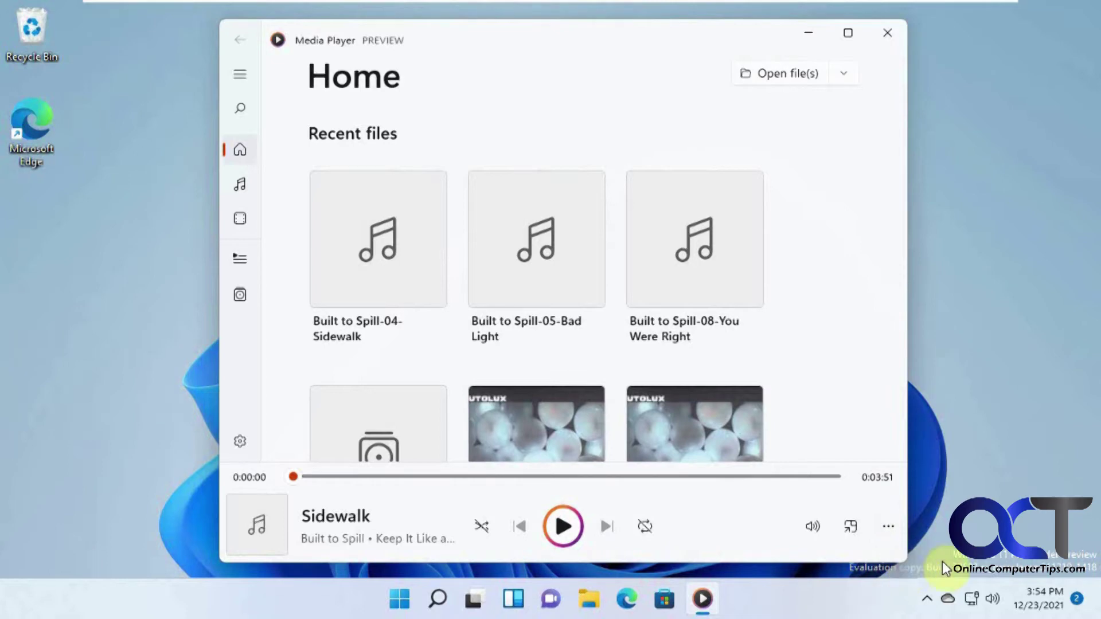
left_click(847, 34)
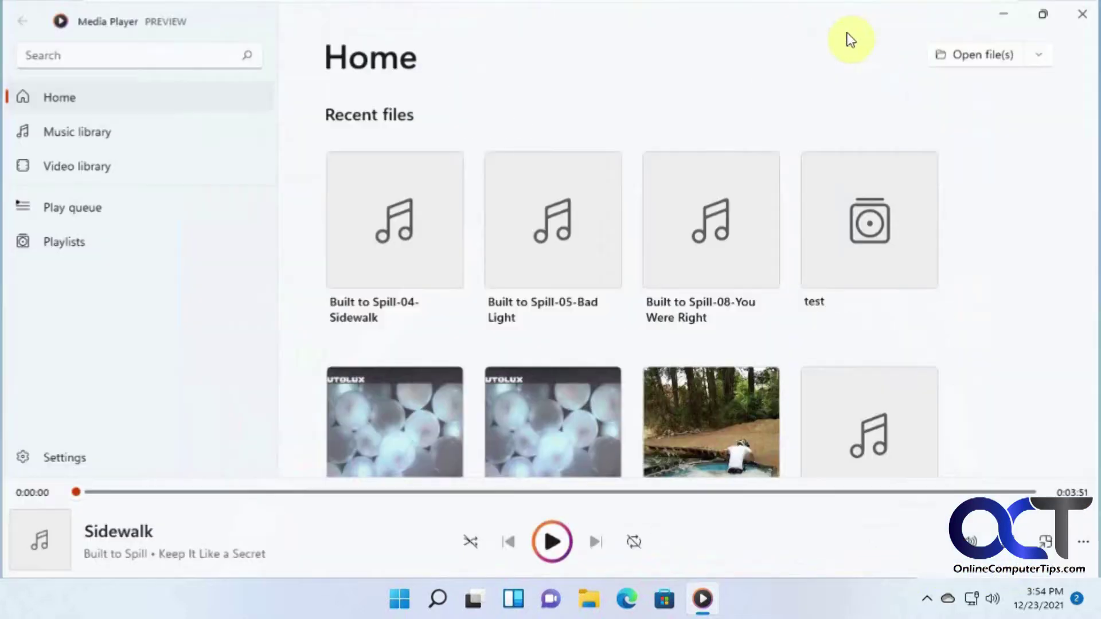
Step: Check the Add to choices and the properties of the recent file Built to Spill-05-Bad Light
right_click(536, 238)
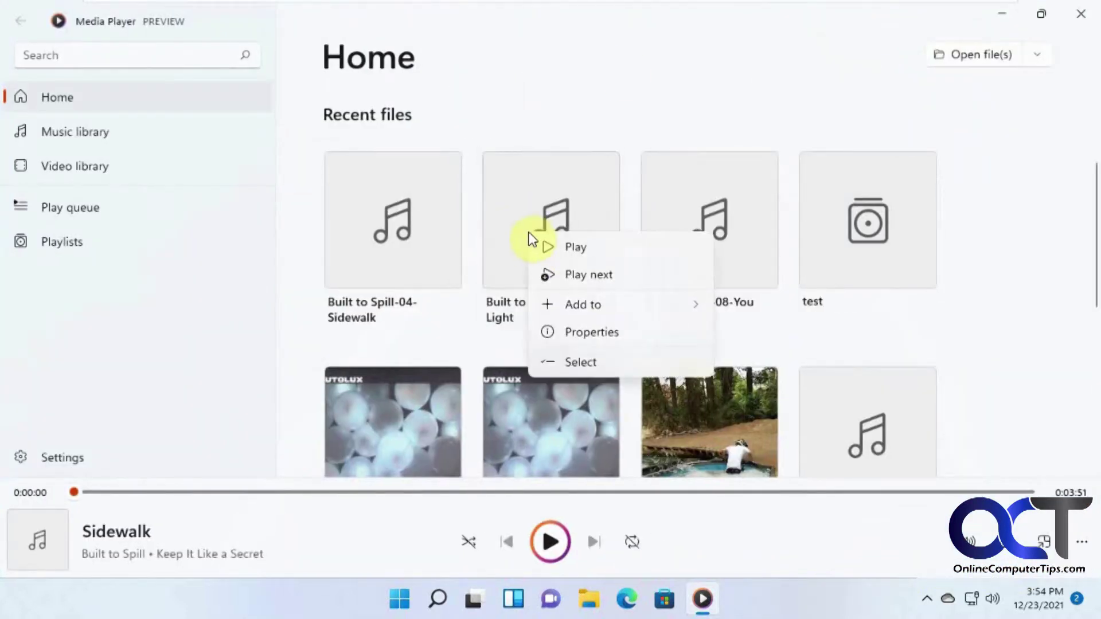
mouse_move(619, 304)
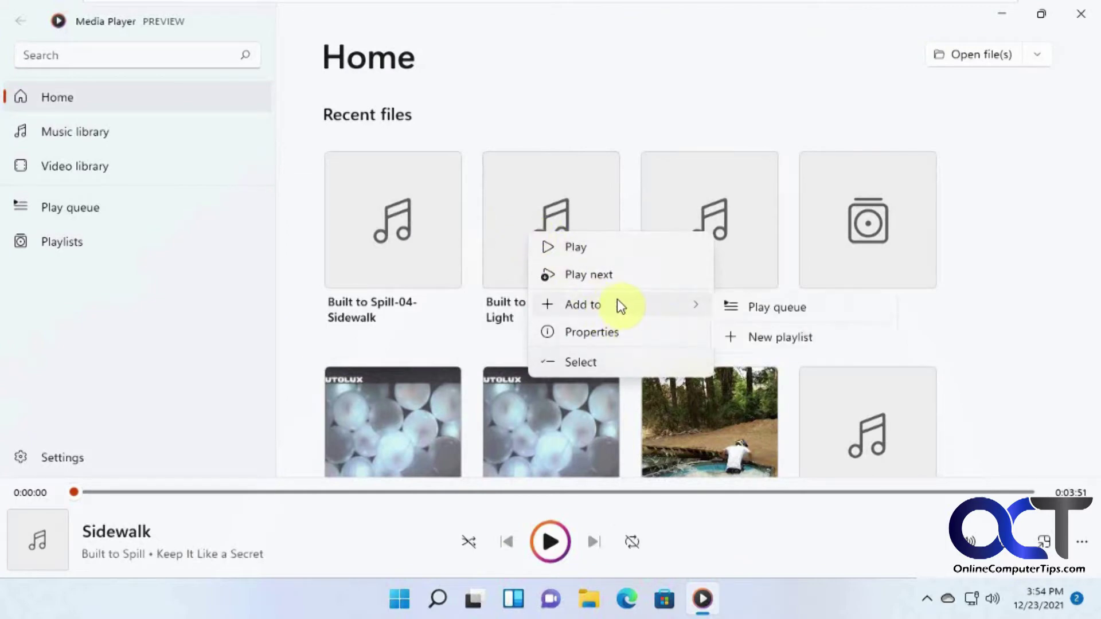
left_click(619, 334)
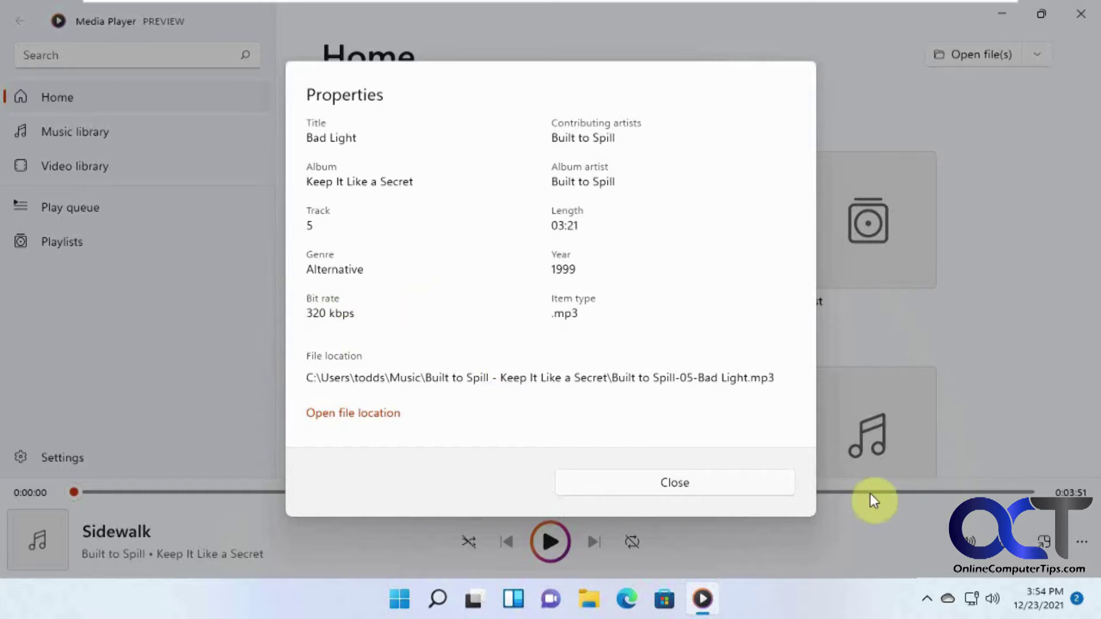
left_click(758, 492)
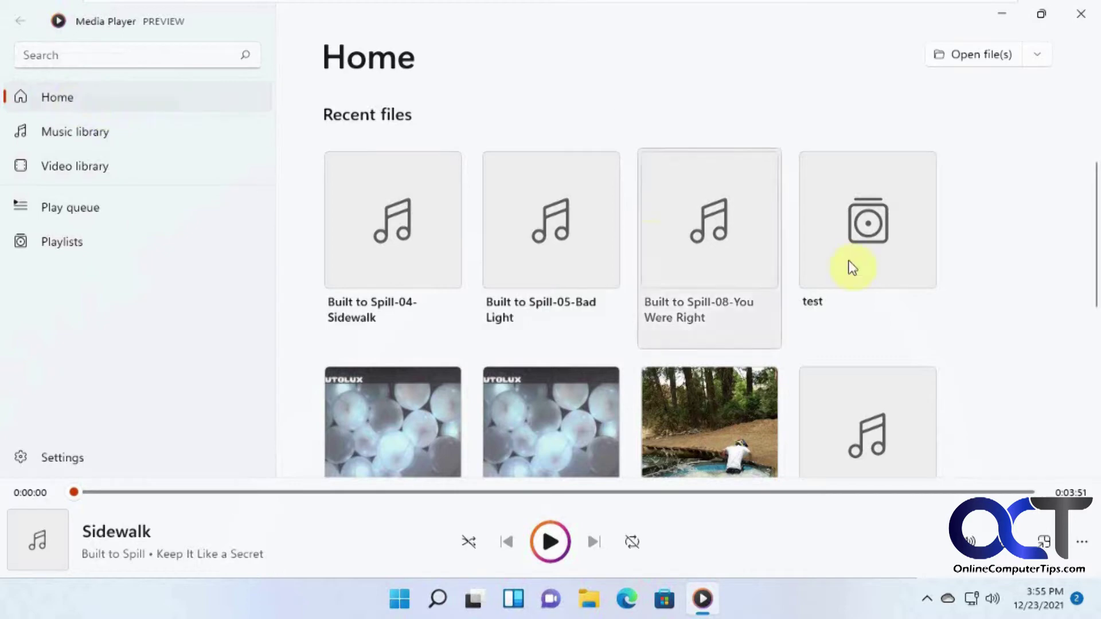
Step: Browse the recent files on the Home page and review the available options for opening media
scroll(899, 266, "down", 4)
scroll(904, 265, "up", 3)
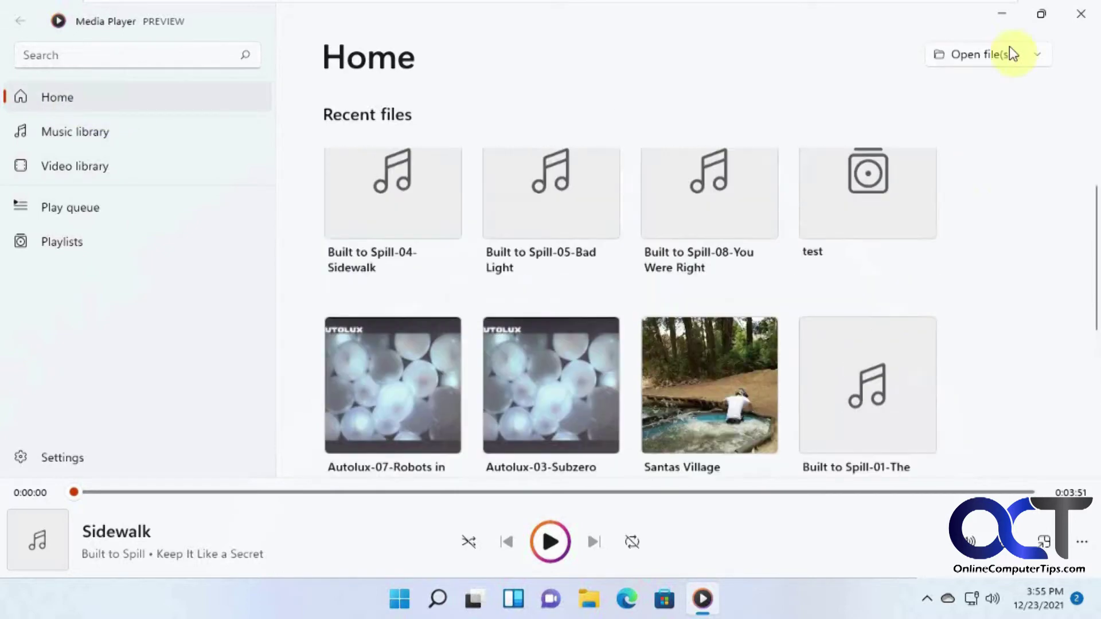
left_click(1038, 52)
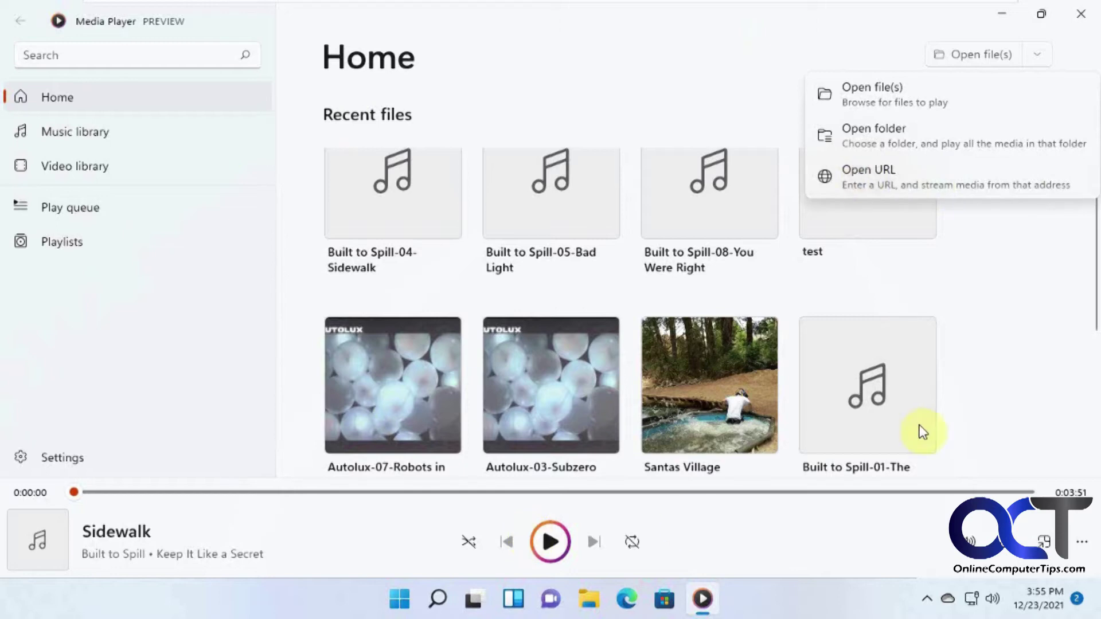
left_click(954, 321)
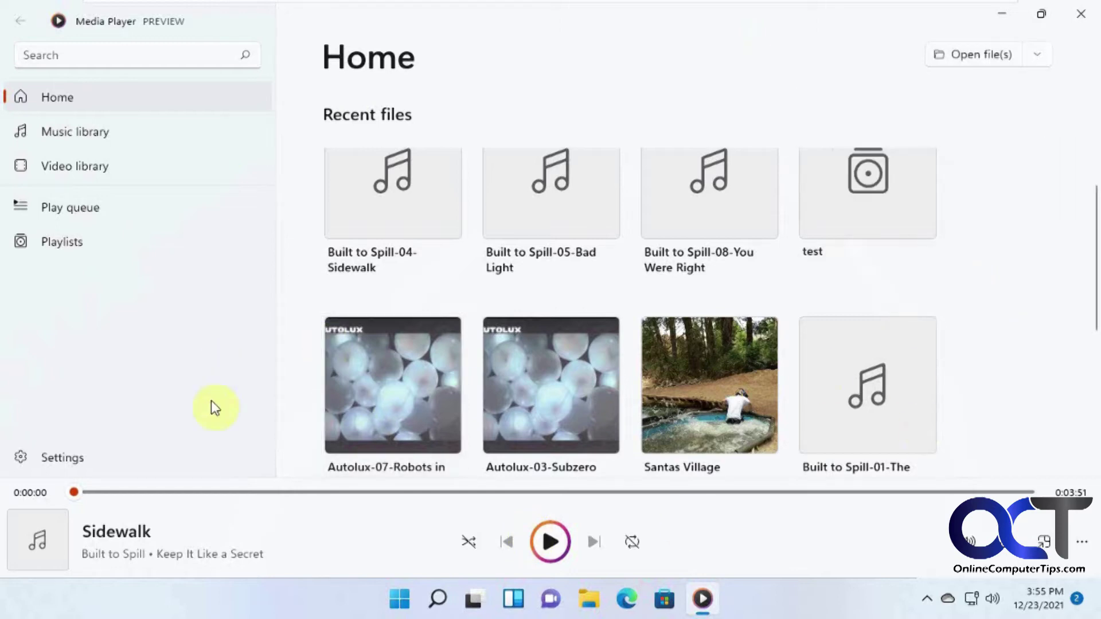
Step: Compare the Home page's options for opening media with the Music library, ending on the library's song list
left_click(91, 129)
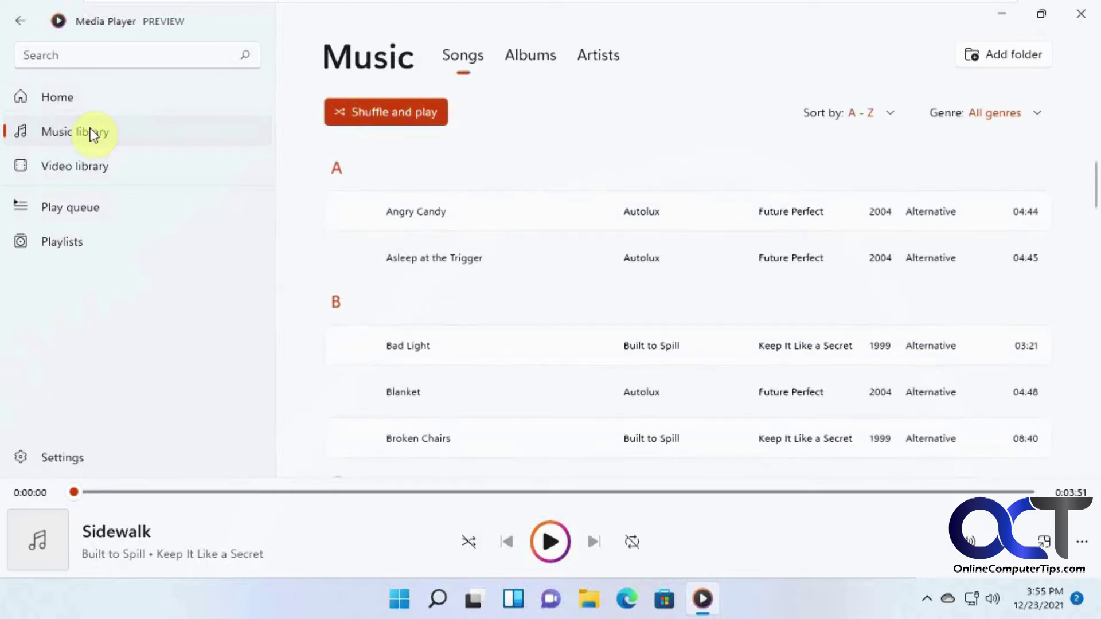
left_click(72, 106)
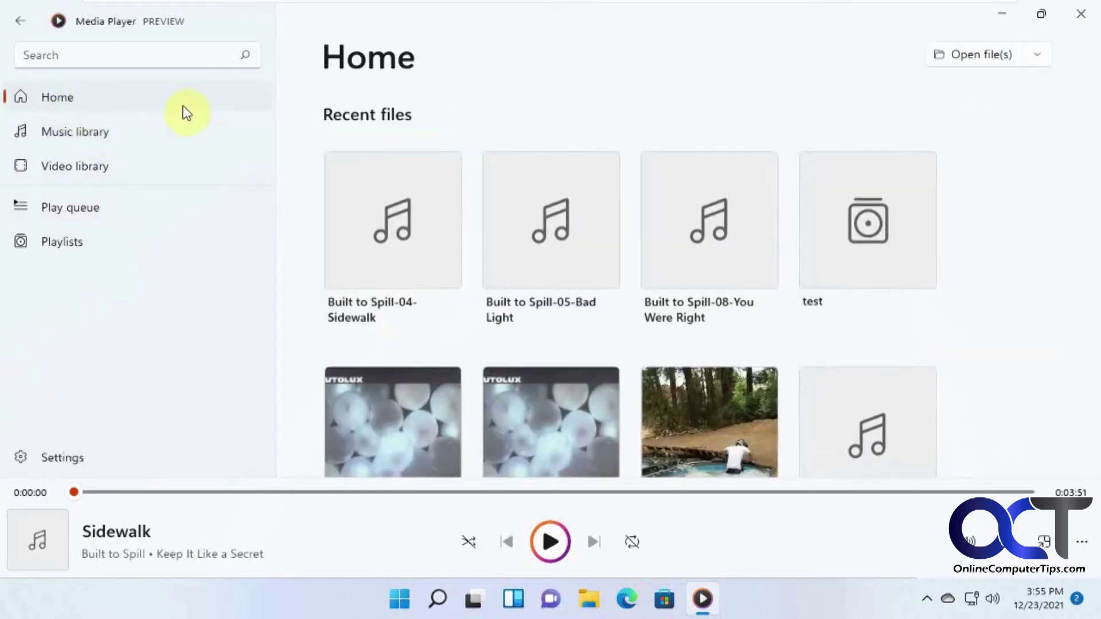
left_click(1036, 55)
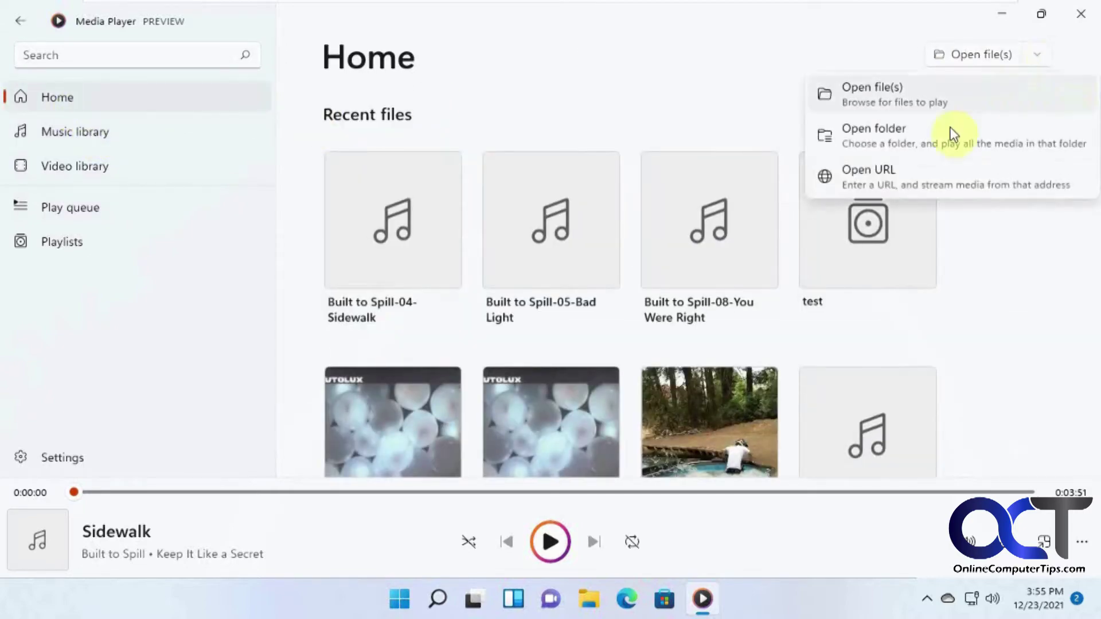
left_click(102, 132)
left_click(102, 132)
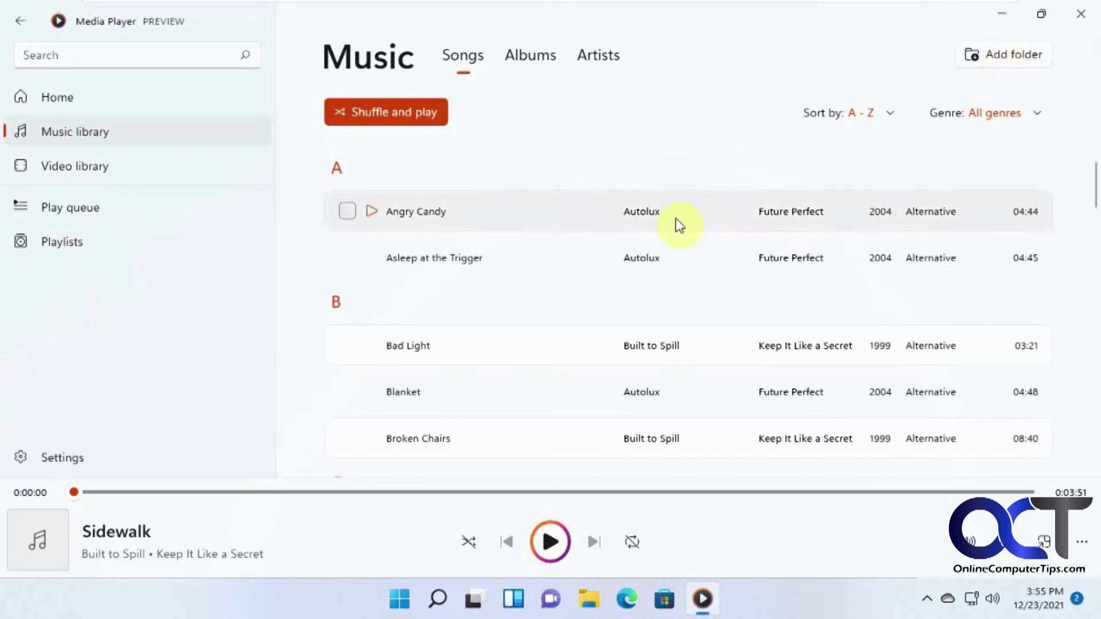
Step: Look at the album folders in the Music folder in File Explorer and return to Media Player
left_click(591, 599)
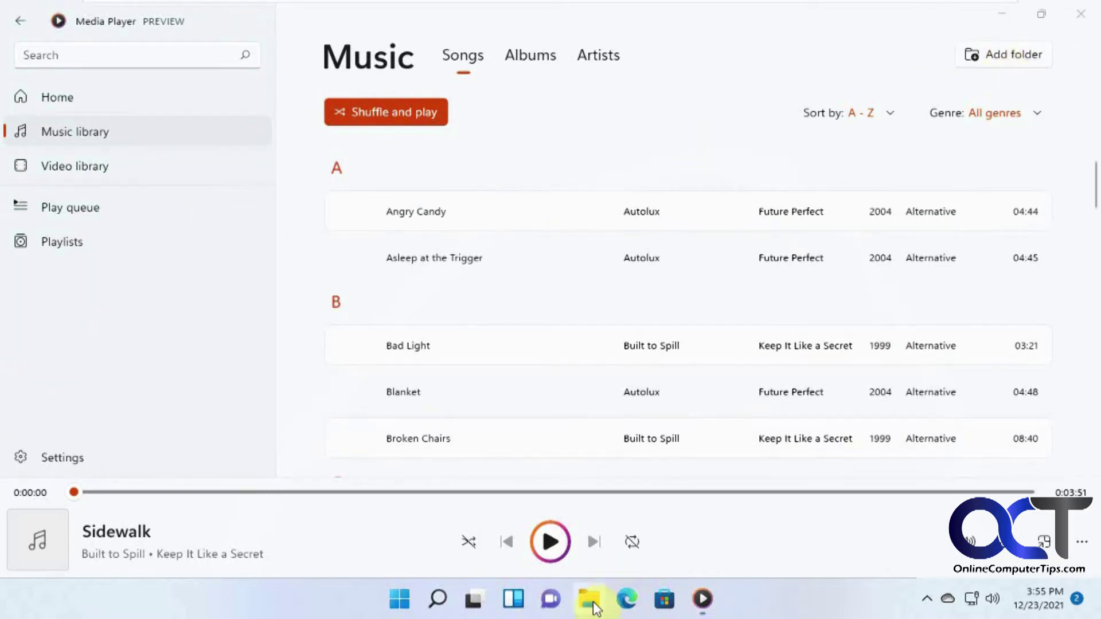
double_click(445, 329)
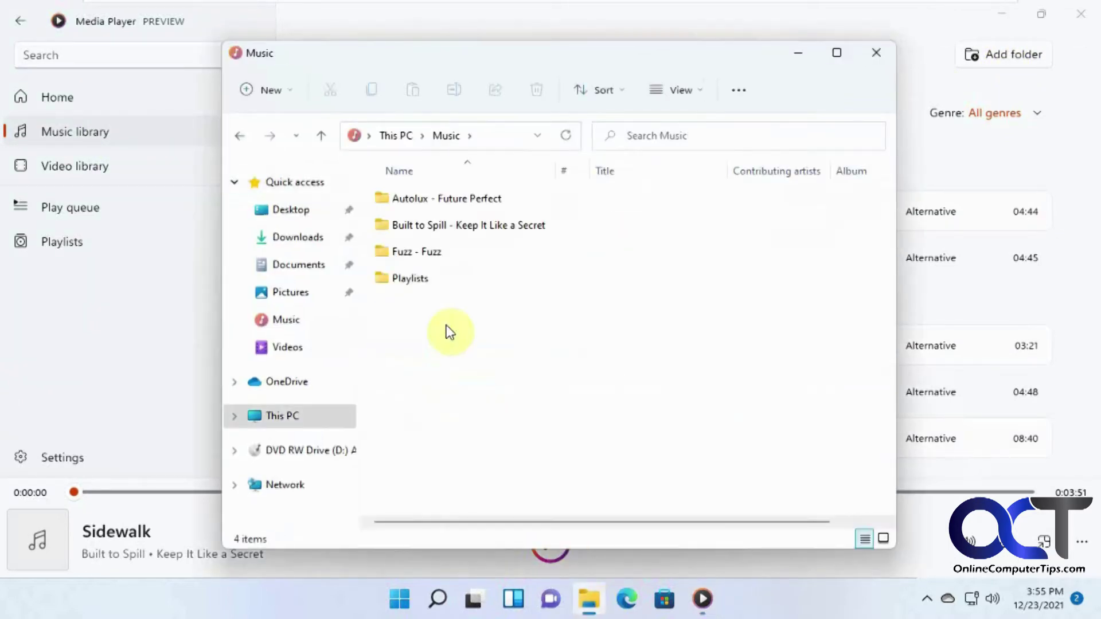
left_click(588, 225)
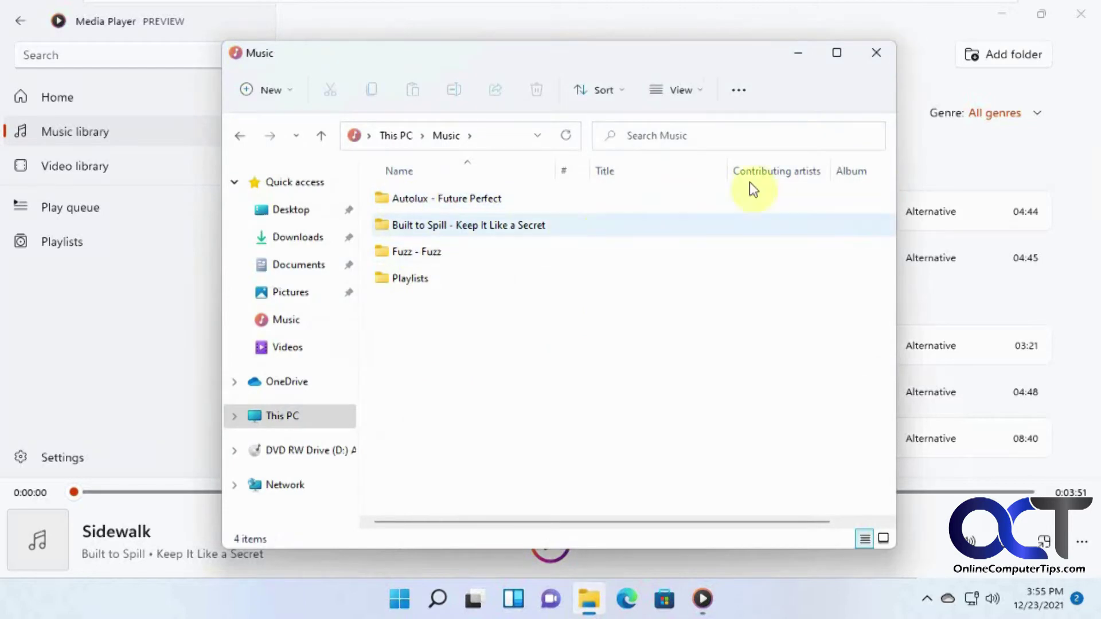
left_click(930, 51)
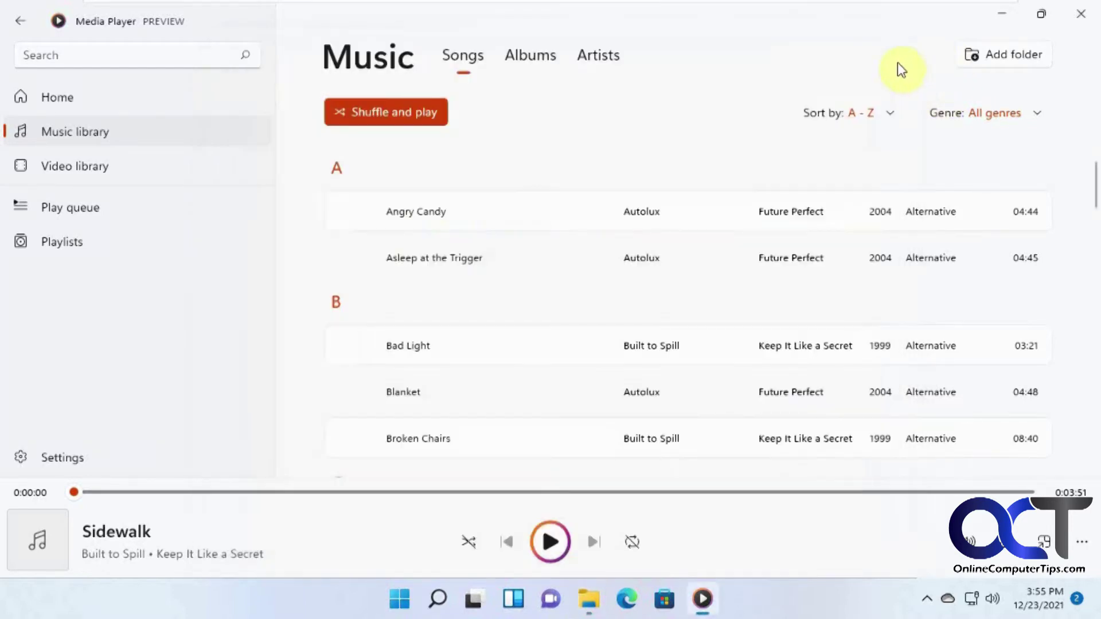
Step: Sort the songs in the music library by Artist and look through the grouped list
left_click(893, 116)
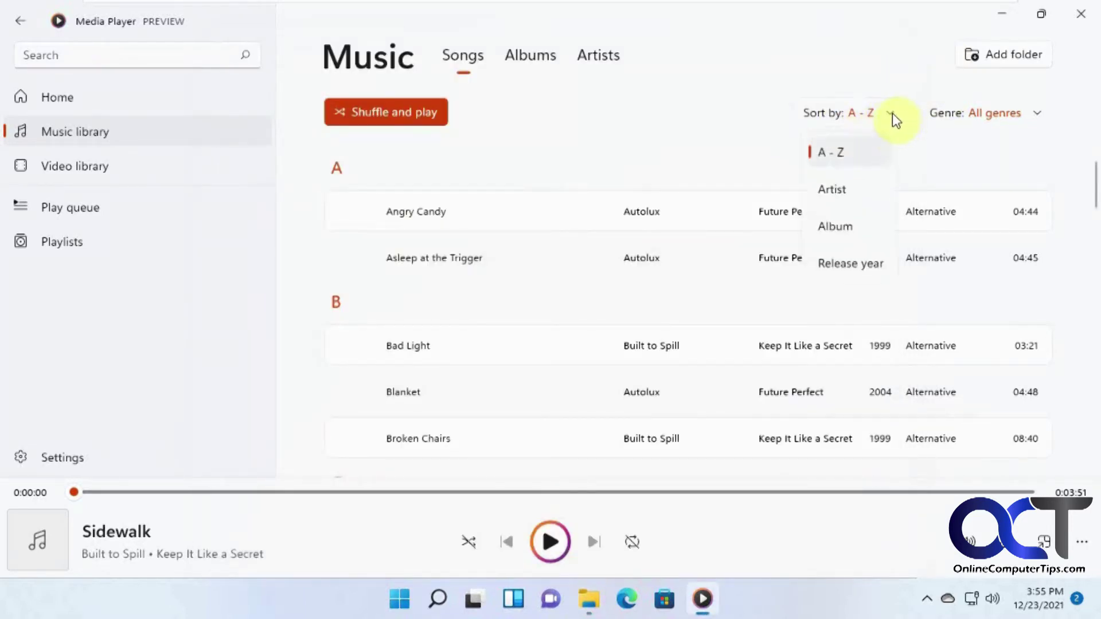
left_click(854, 188)
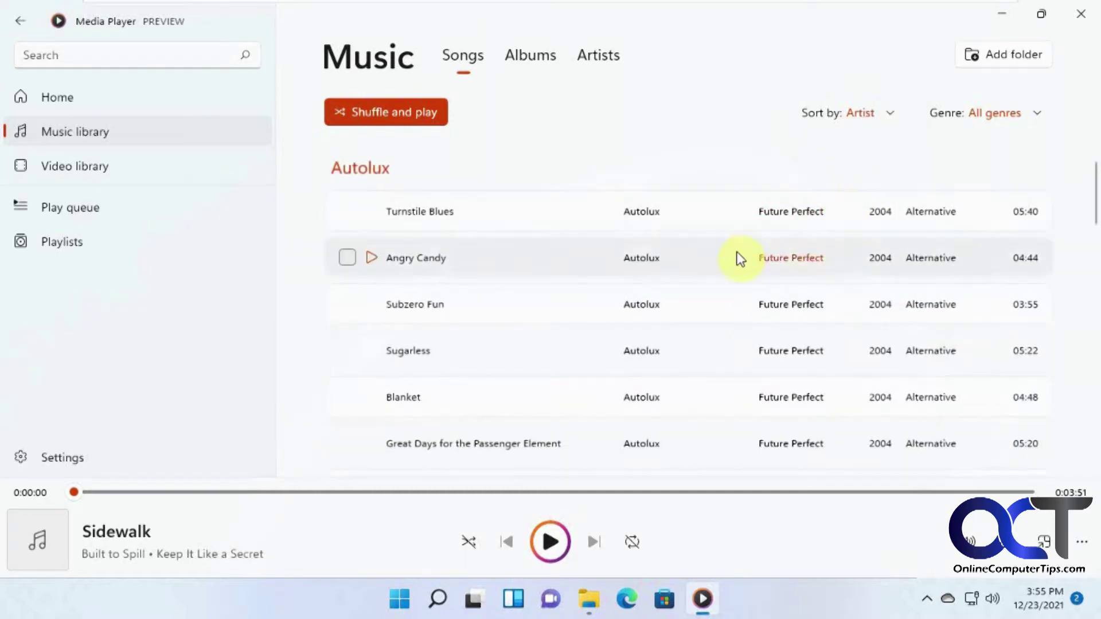
scroll(660, 309, "down", 4)
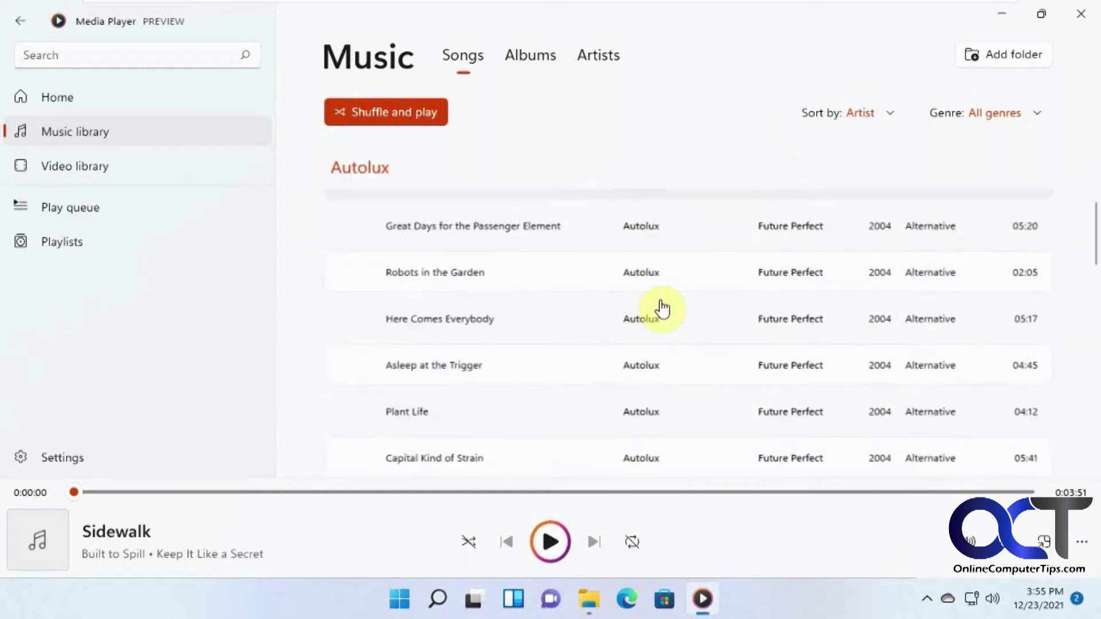
scroll(659, 308, "down", 5)
scroll(659, 307, "up", 6)
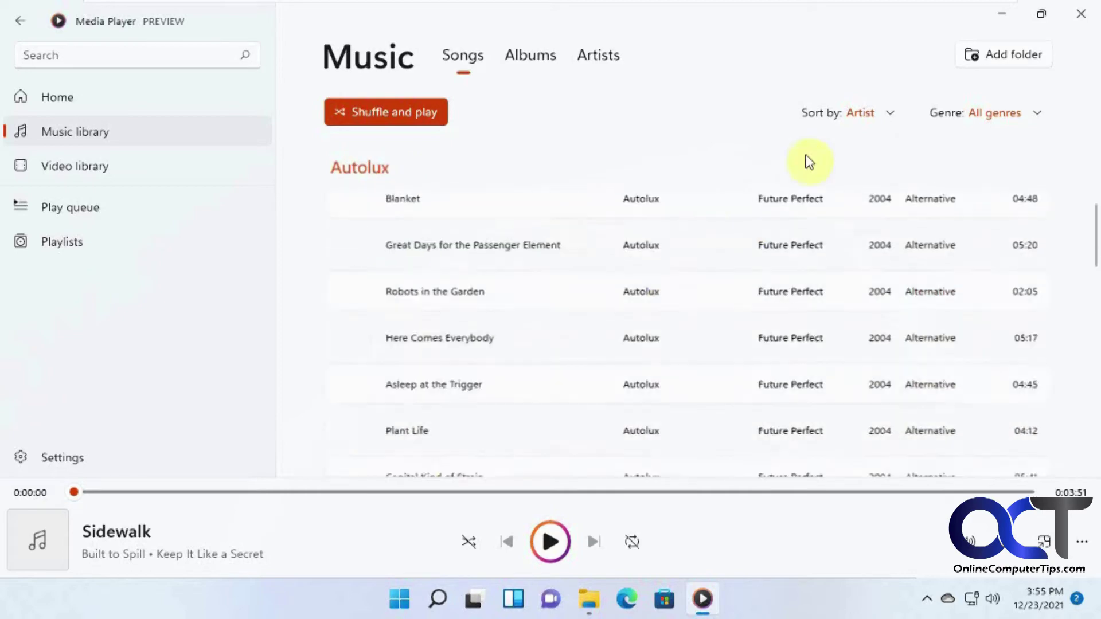
Step: Sort the songs in the music library by Album and look through the album groups
left_click(867, 113)
left_click(817, 228)
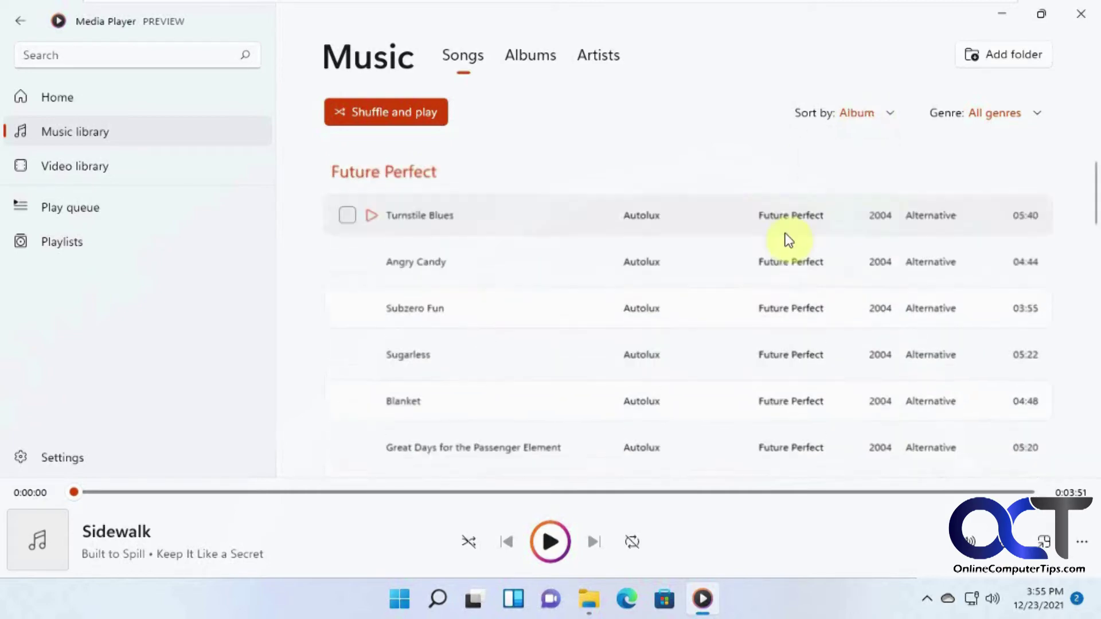
scroll(800, 268, "down", 5)
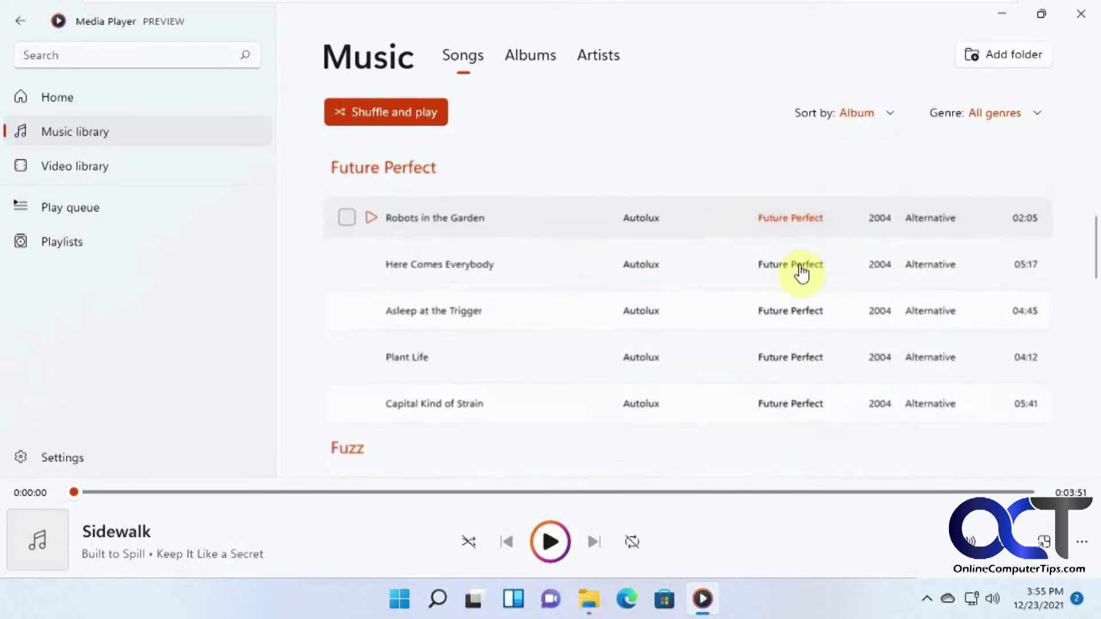
scroll(801, 269, "down", 8)
scroll(803, 274, "up", 3)
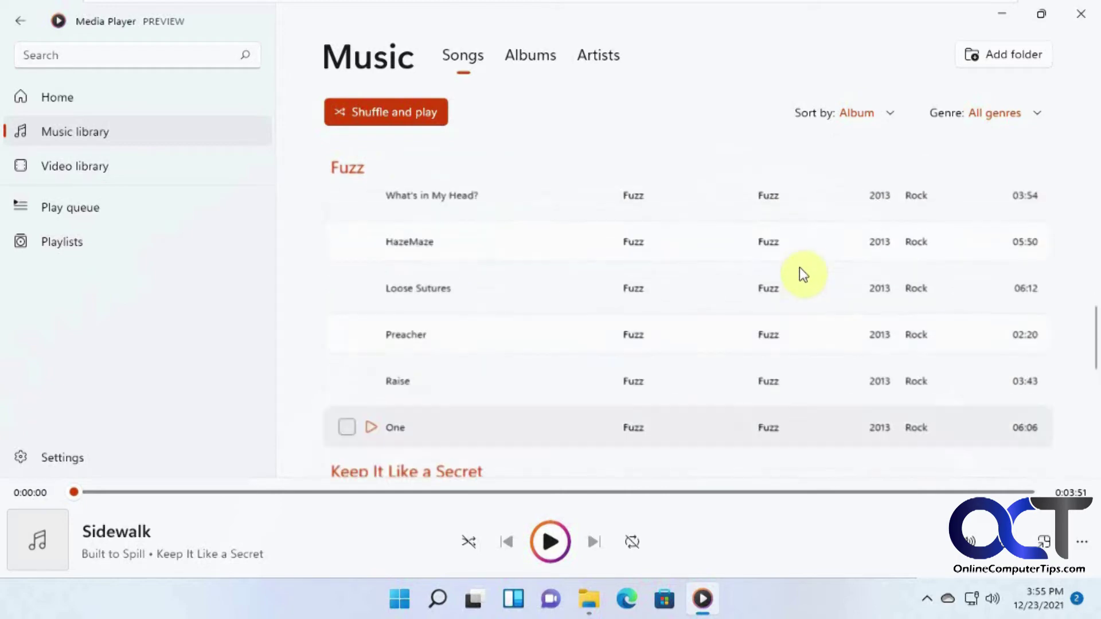
scroll(803, 269, "up", 5)
Step: Sort the songs in the music library by Release year and look through the year groups
left_click(885, 113)
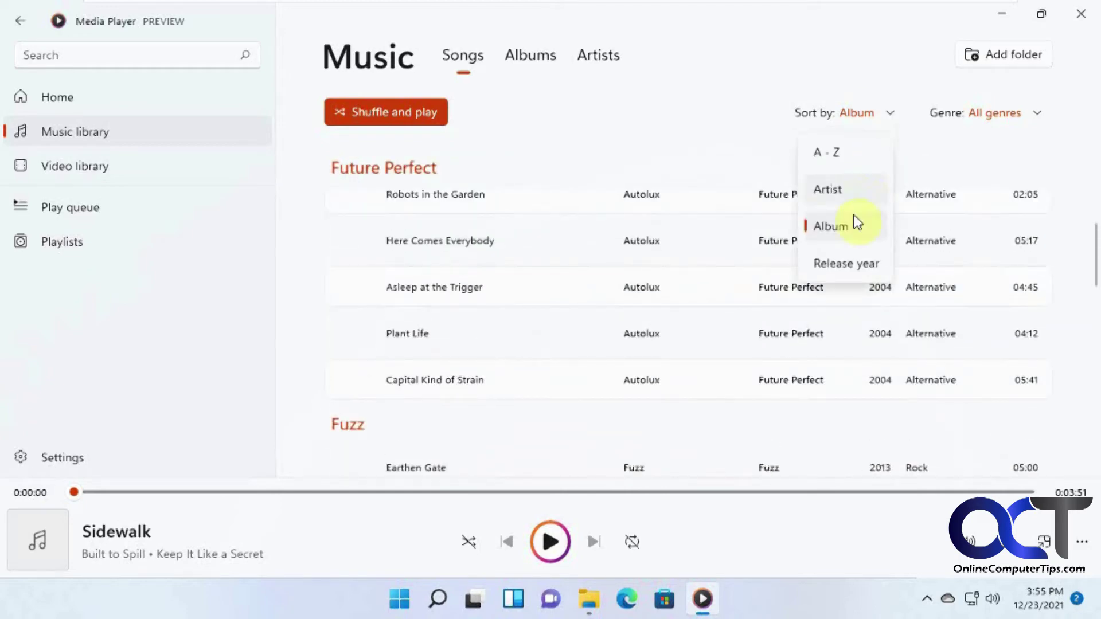
left_click(845, 263)
scroll(875, 238, "down", 8)
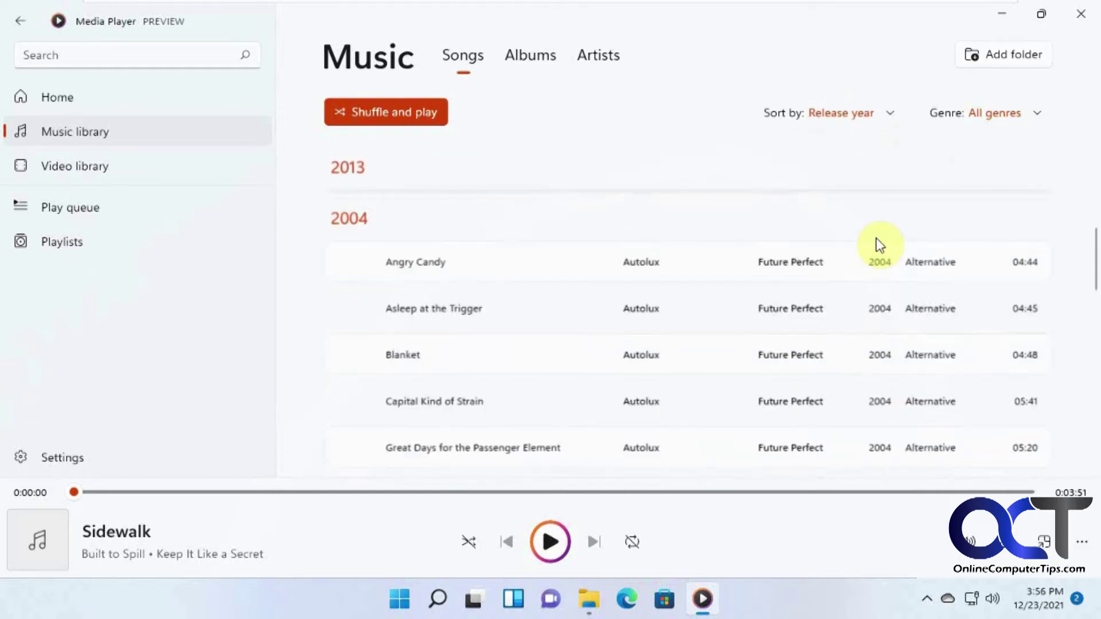
scroll(879, 245, "down", 8)
scroll(879, 246, "up", 10)
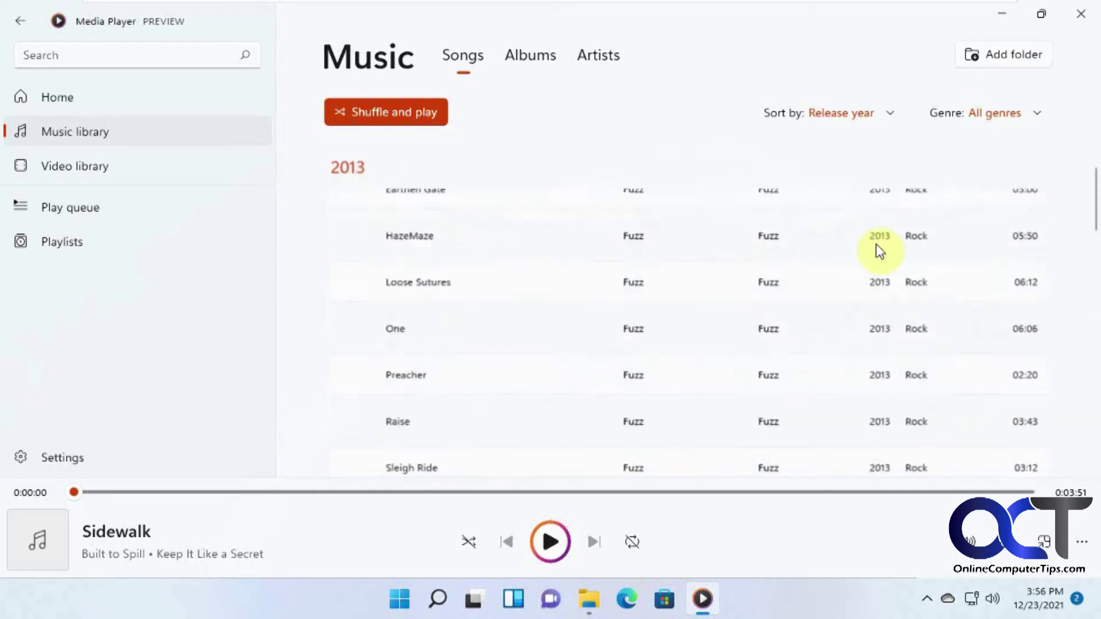
Step: Check the genre filter choices without changing the filter, and set the song sorting to A - Z
left_click(1010, 113)
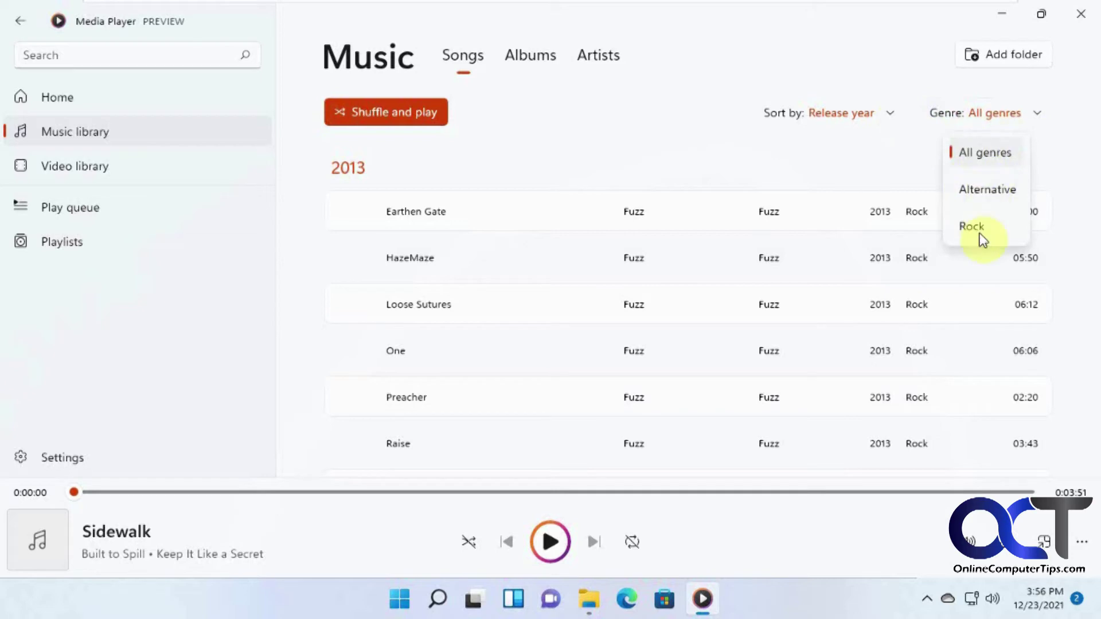
left_click(891, 118)
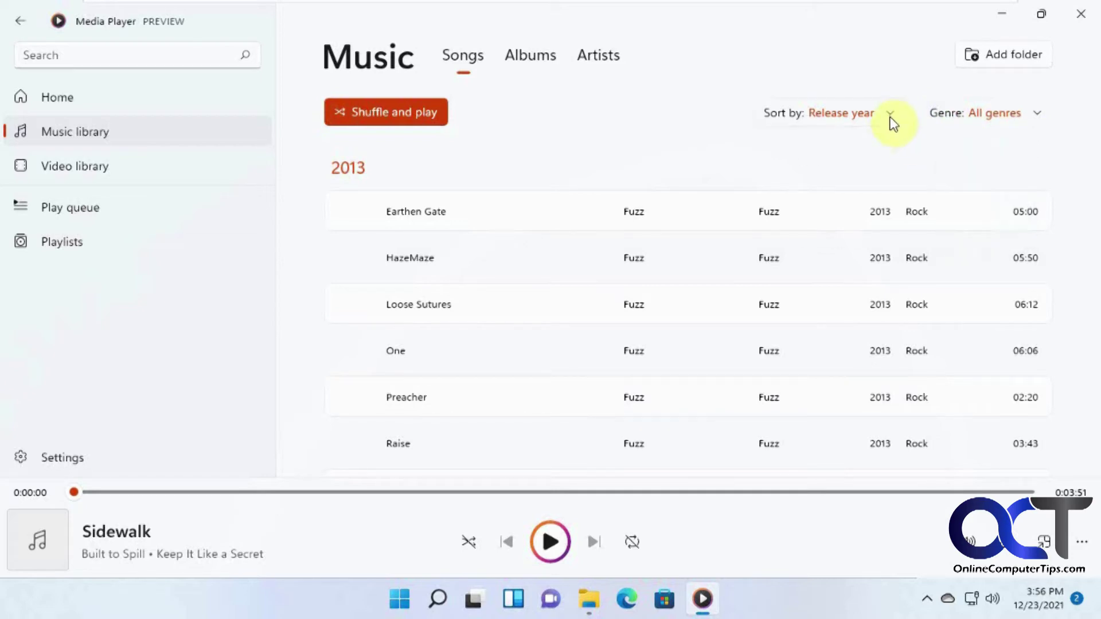
left_click(889, 116)
left_click(834, 155)
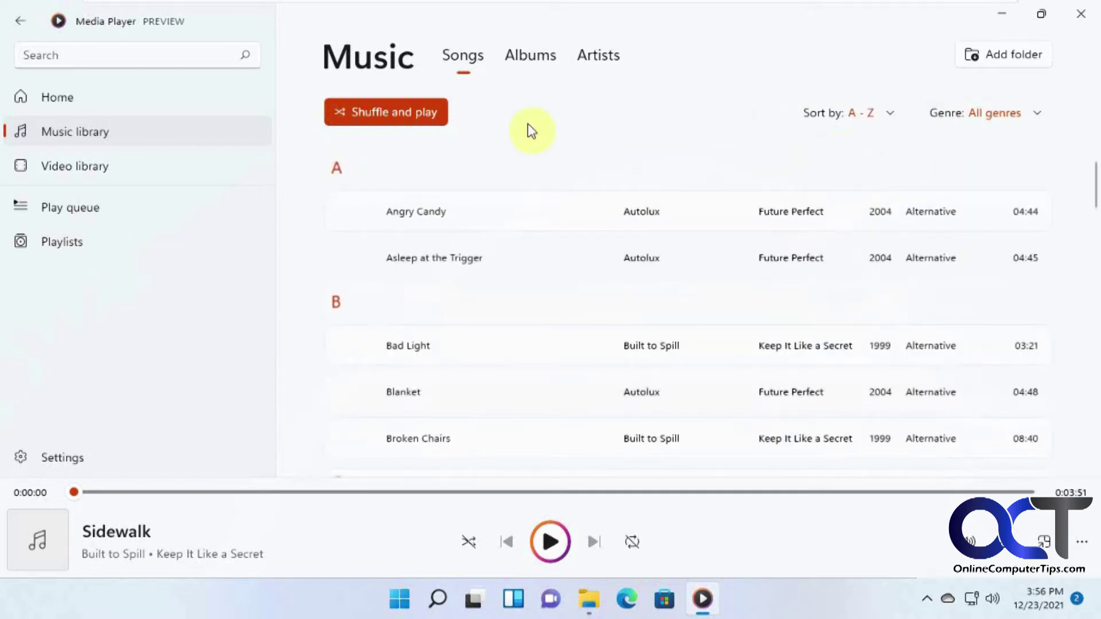
Step: Show the music library by albums, and open the Autolux - Future Perfect folder in File Explorer
left_click(533, 56)
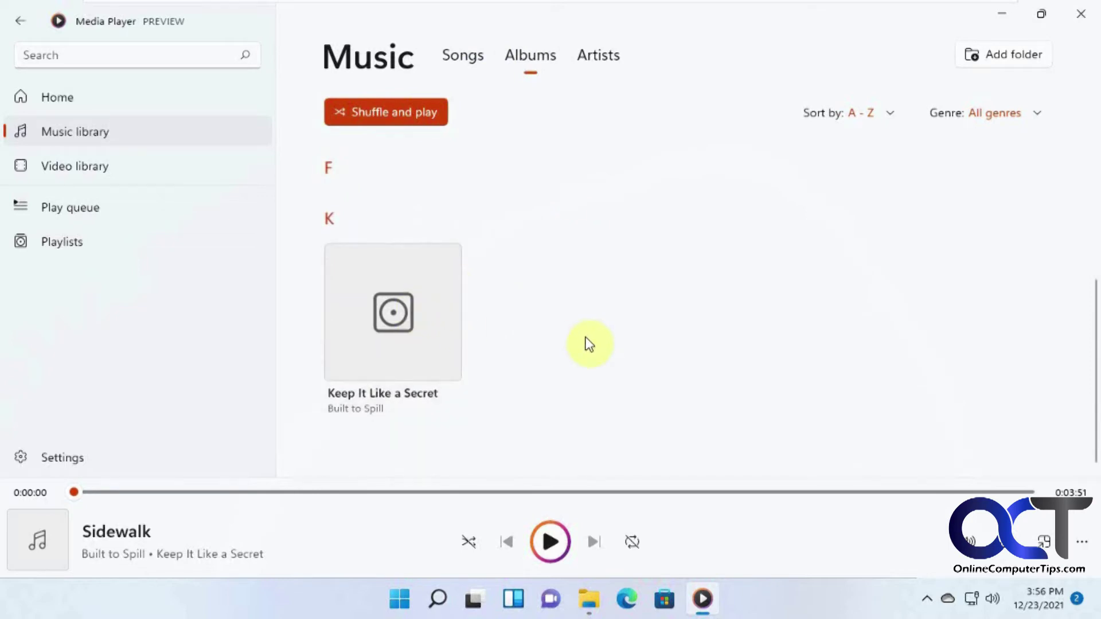
left_click(589, 599)
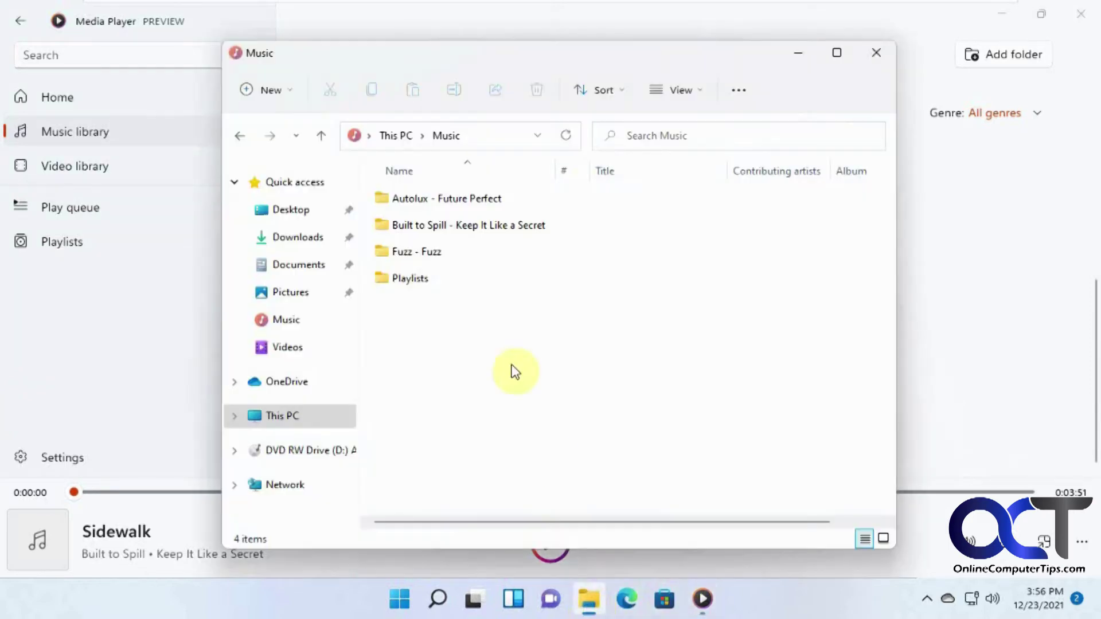
double_click(446, 200)
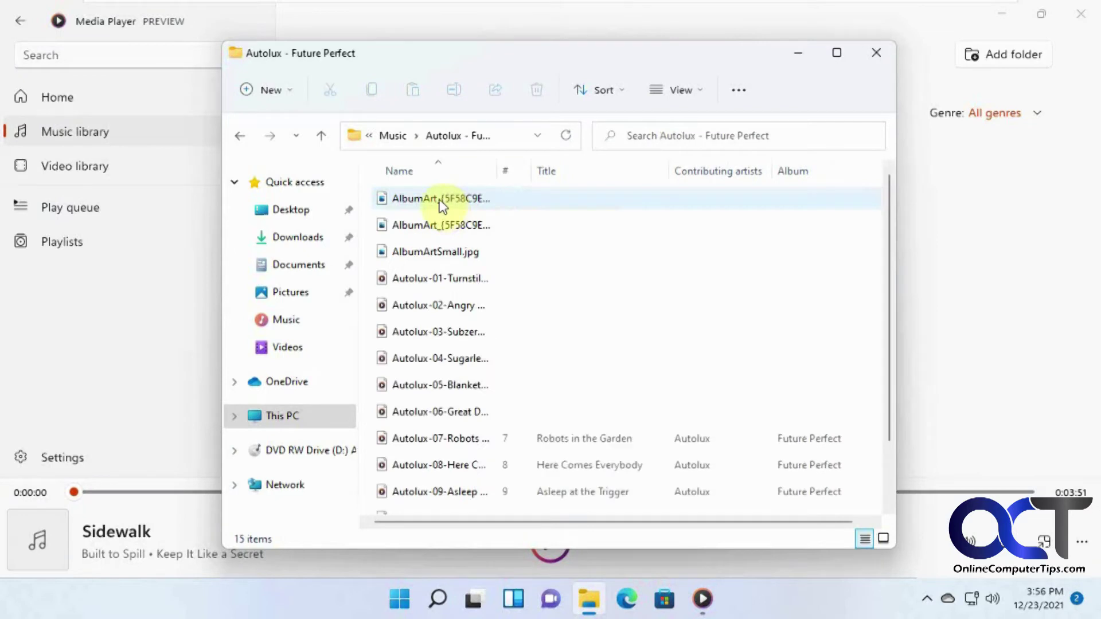
Step: Look in the Built to Spill - Keep It Like a Secret folder, return to the Music folder, and minimize File Explorer
left_click(239, 135)
double_click(438, 226)
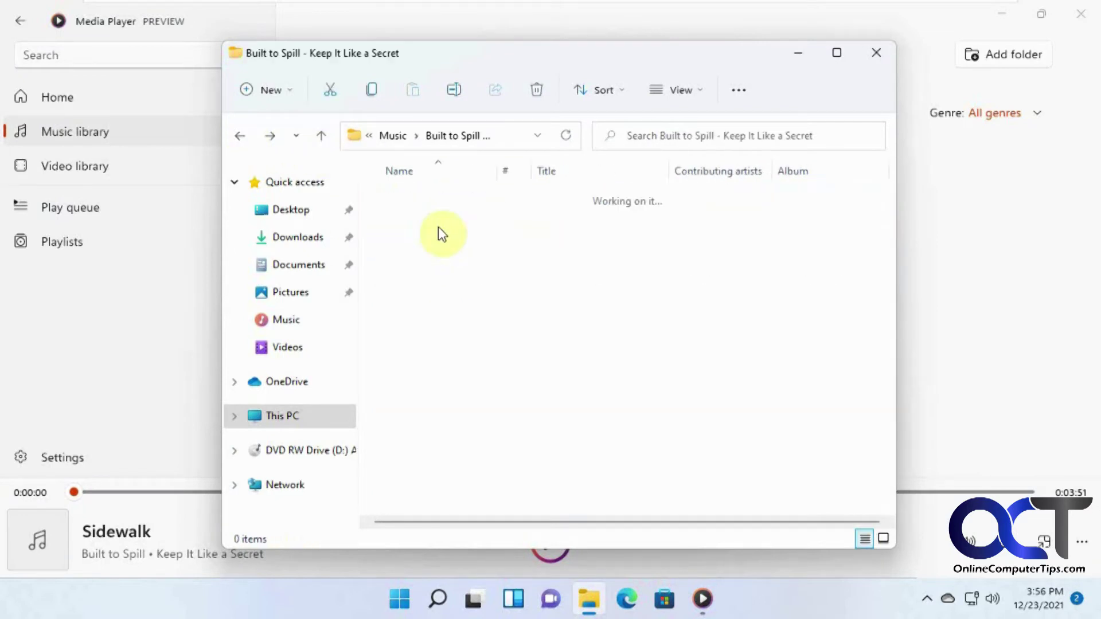
left_click(240, 138)
left_click(798, 53)
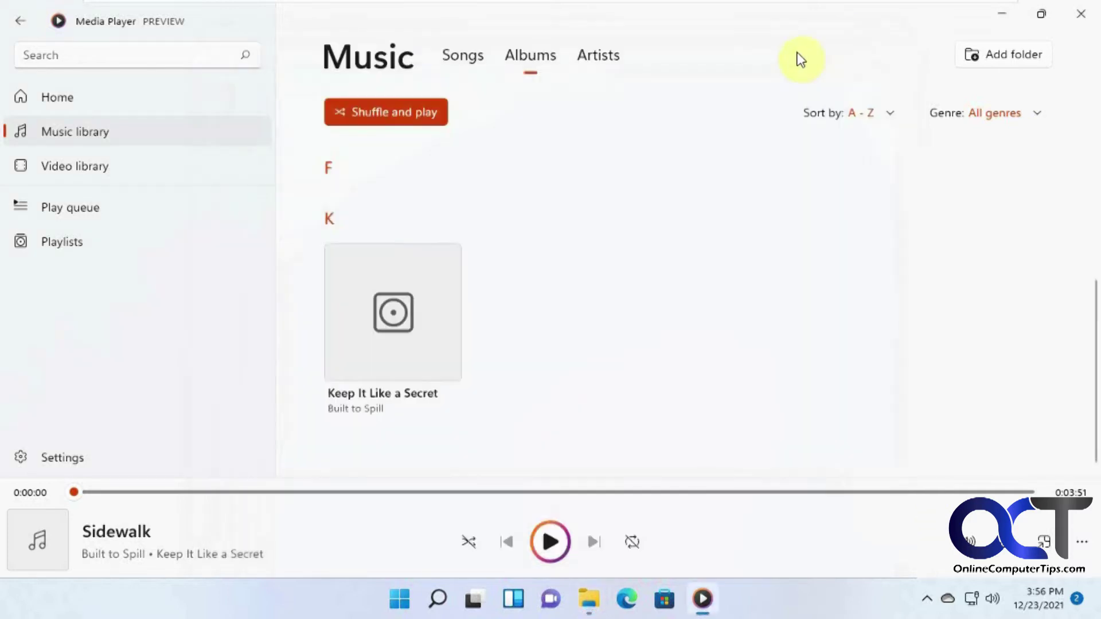
Step: Show the music library by artists and look through the artist groups
left_click(598, 57)
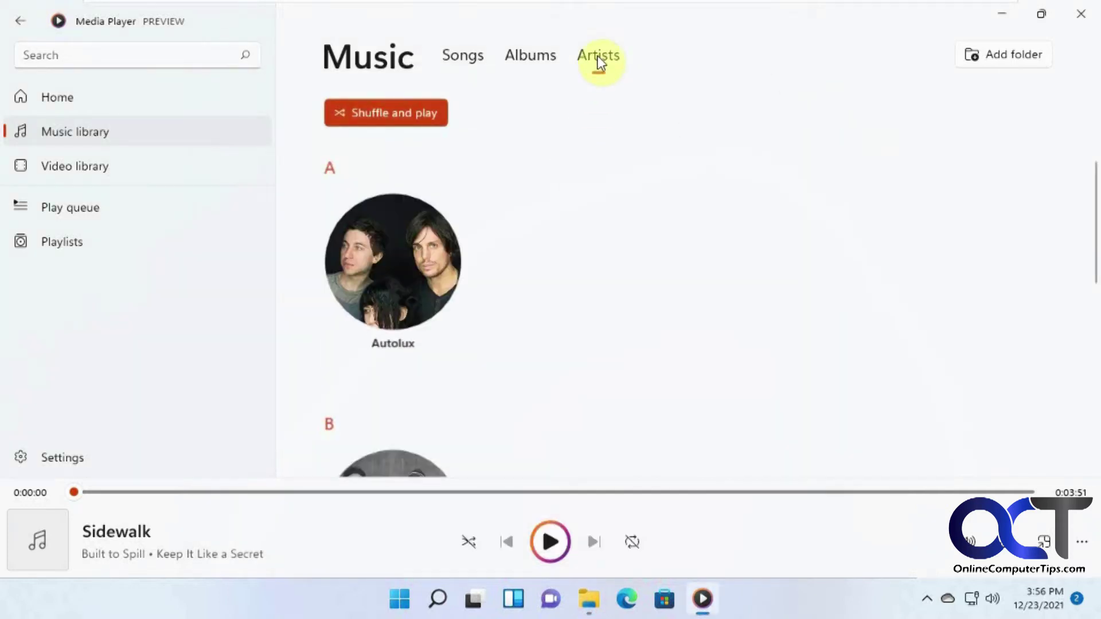
scroll(731, 290, "down", 4)
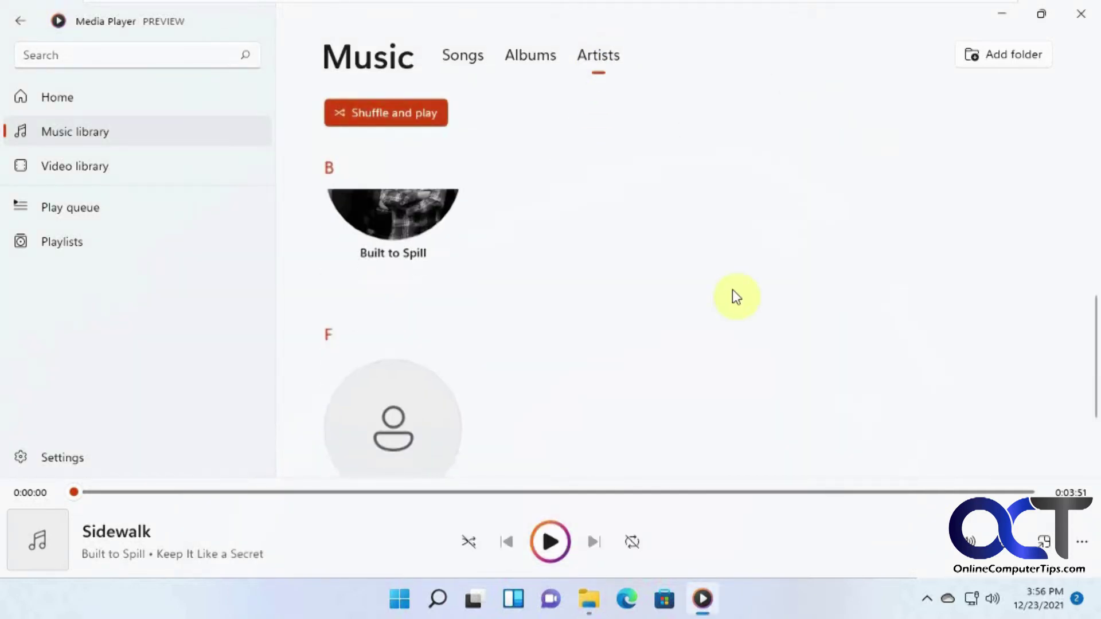
scroll(732, 296, "up", 5)
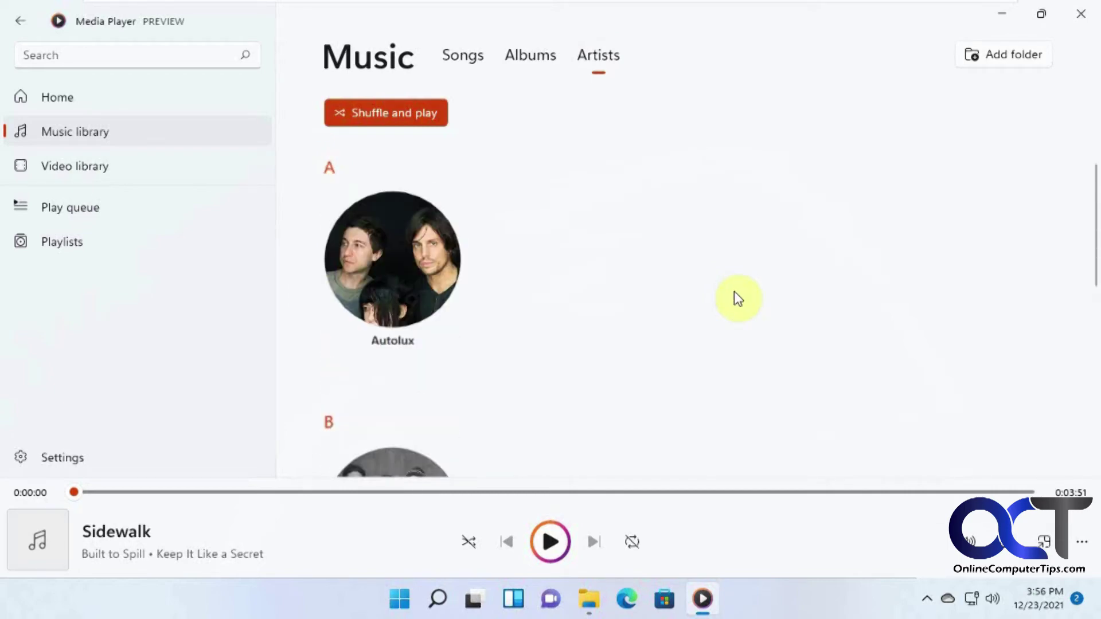
Step: Show the video library, and view the Videos folder in File Explorer for comparison
left_click(98, 172)
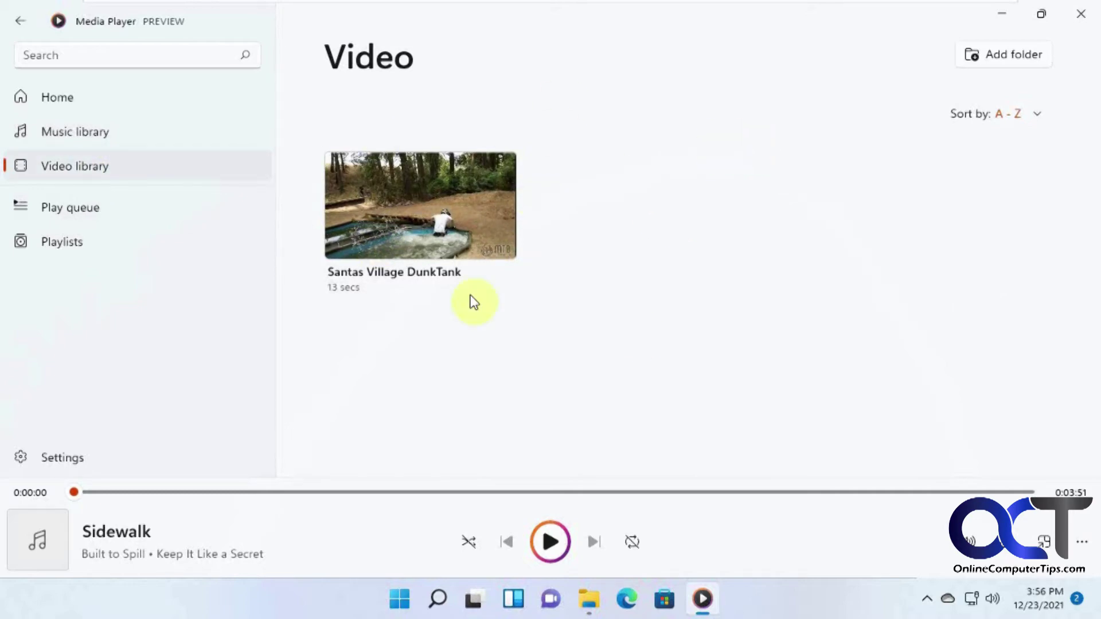
left_click(590, 608)
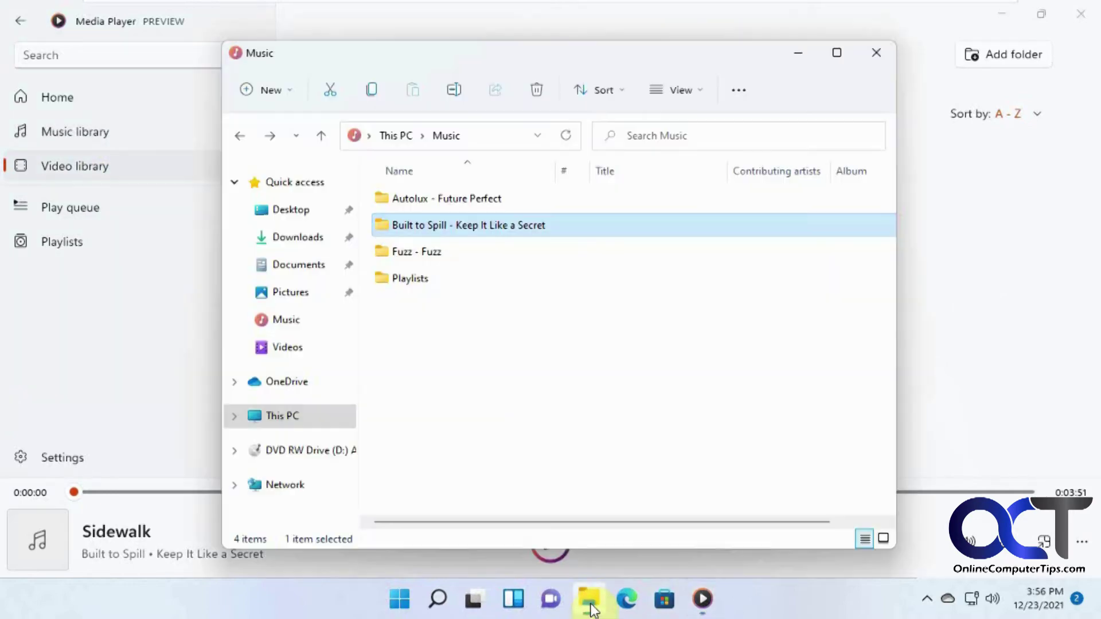
left_click(304, 348)
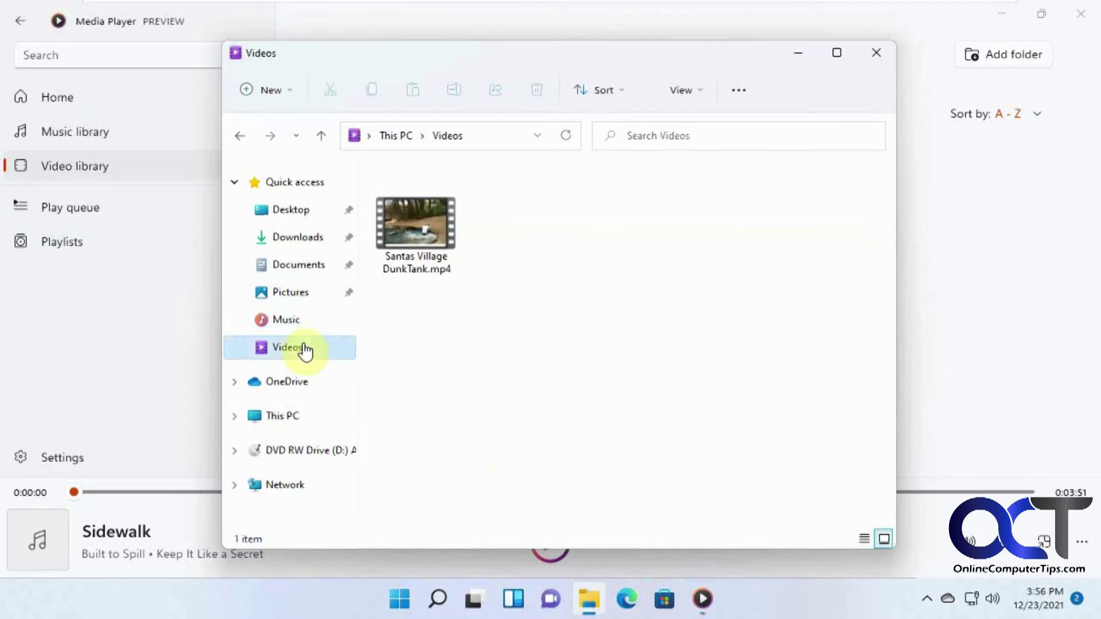
Step: Show the play queue in Media Player and clear all songs from it
left_click(107, 212)
left_click(106, 212)
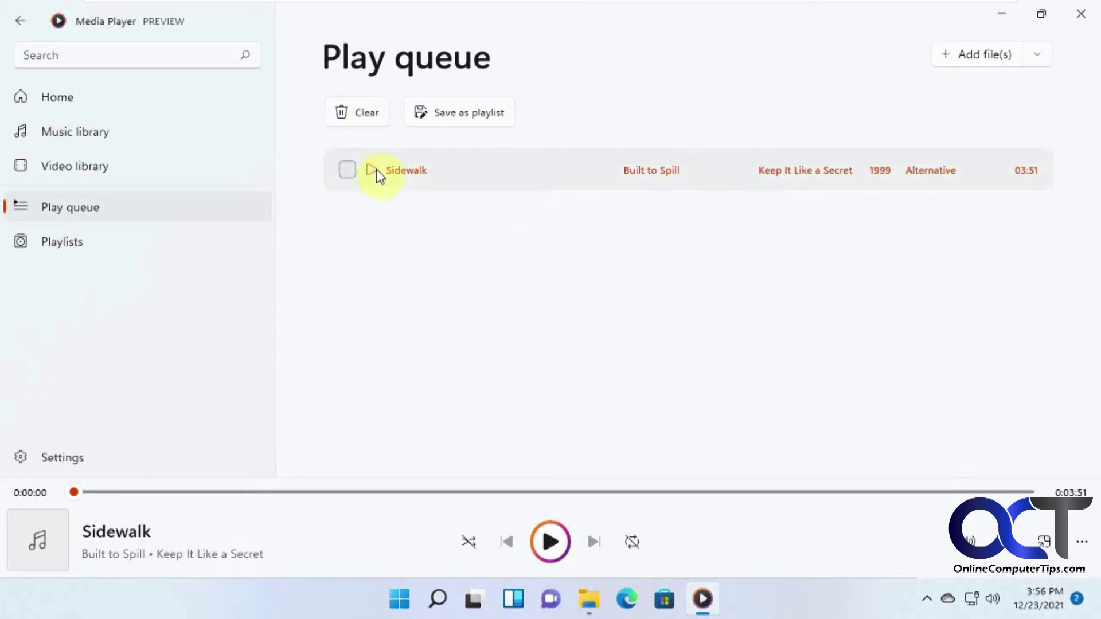
left_click(362, 116)
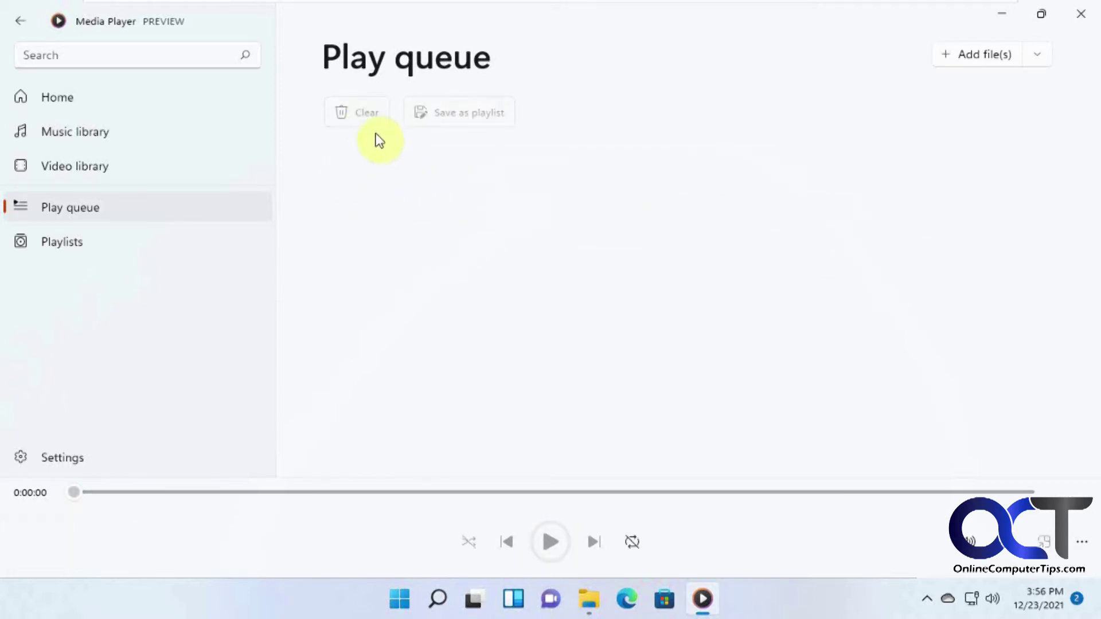
Step: Create a new playlist named Test List
left_click(87, 246)
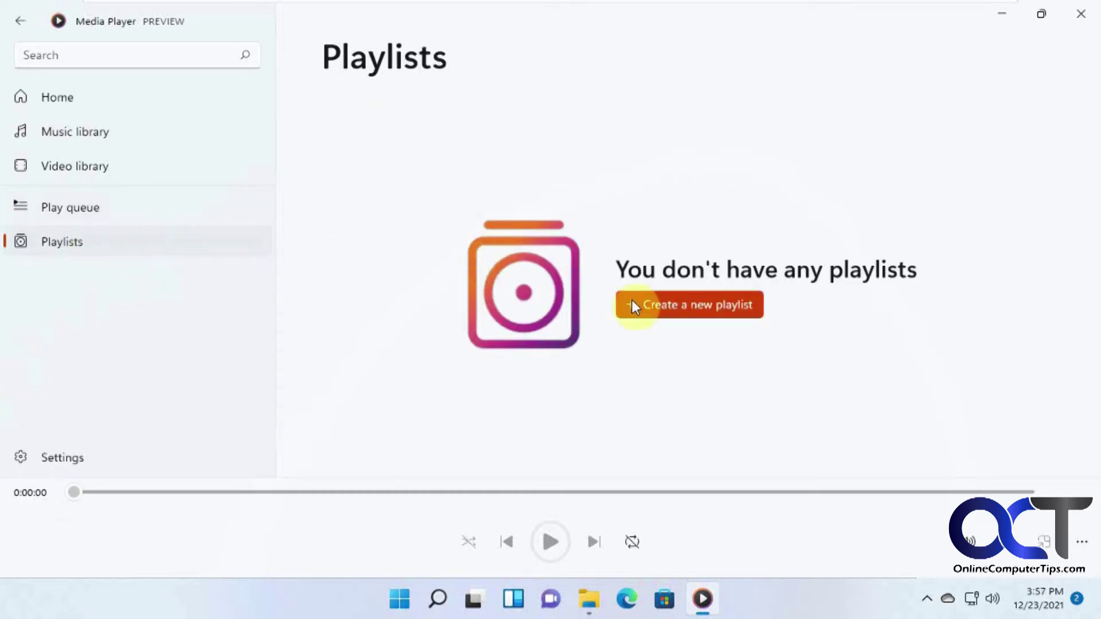
left_click(686, 302)
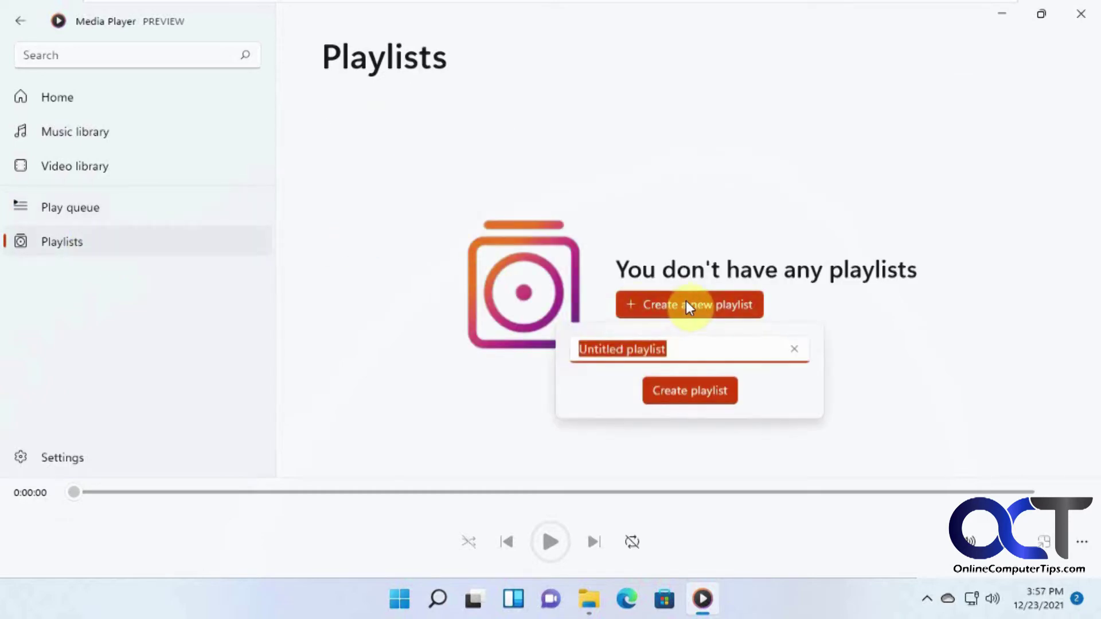
type("Test List")
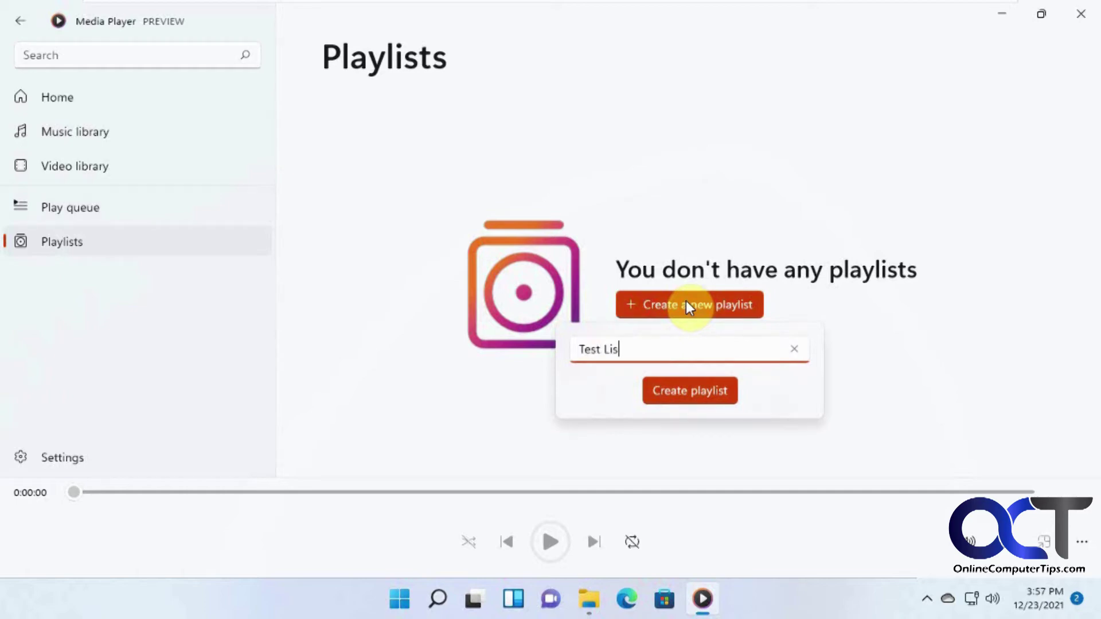
left_click(711, 399)
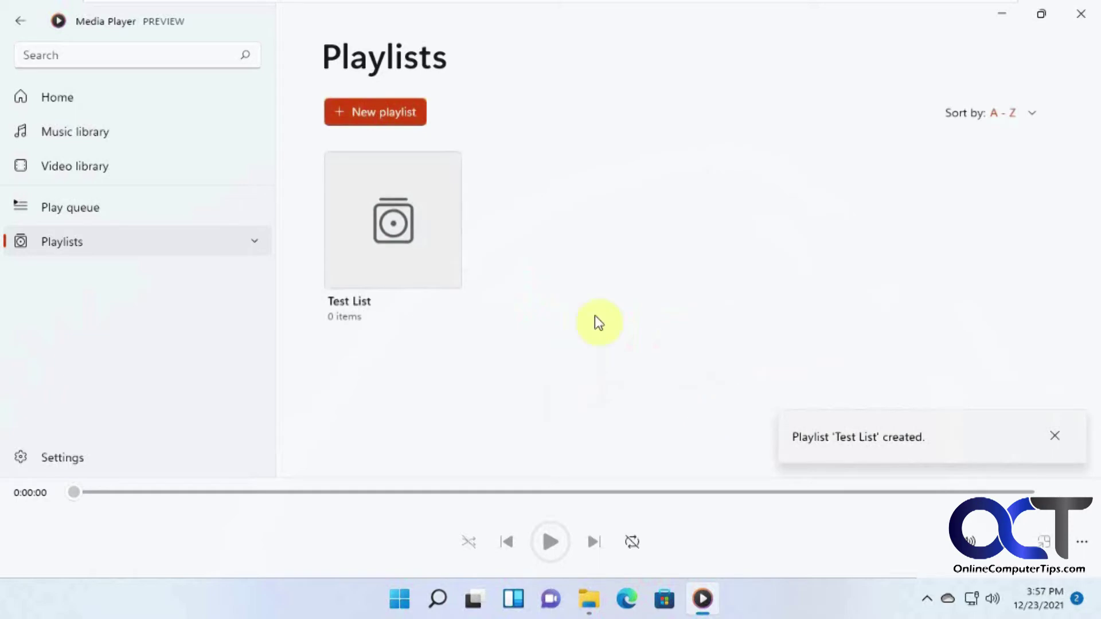
Step: Check the actions available for the Test List playlist, including its Add to choices, without applying any
right_click(413, 218)
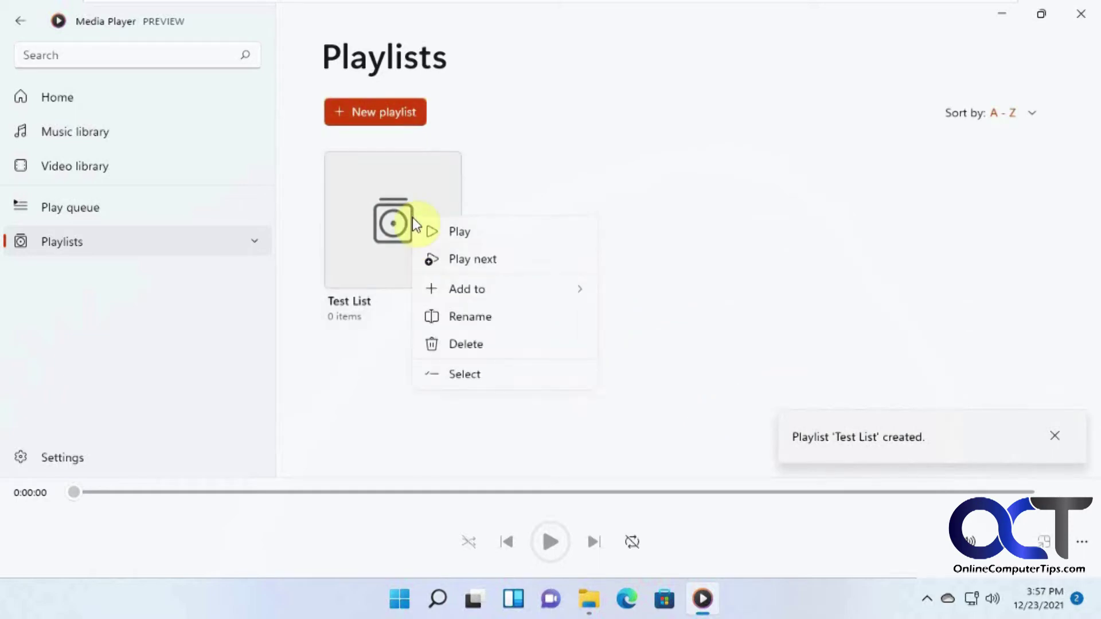
mouse_move(476, 286)
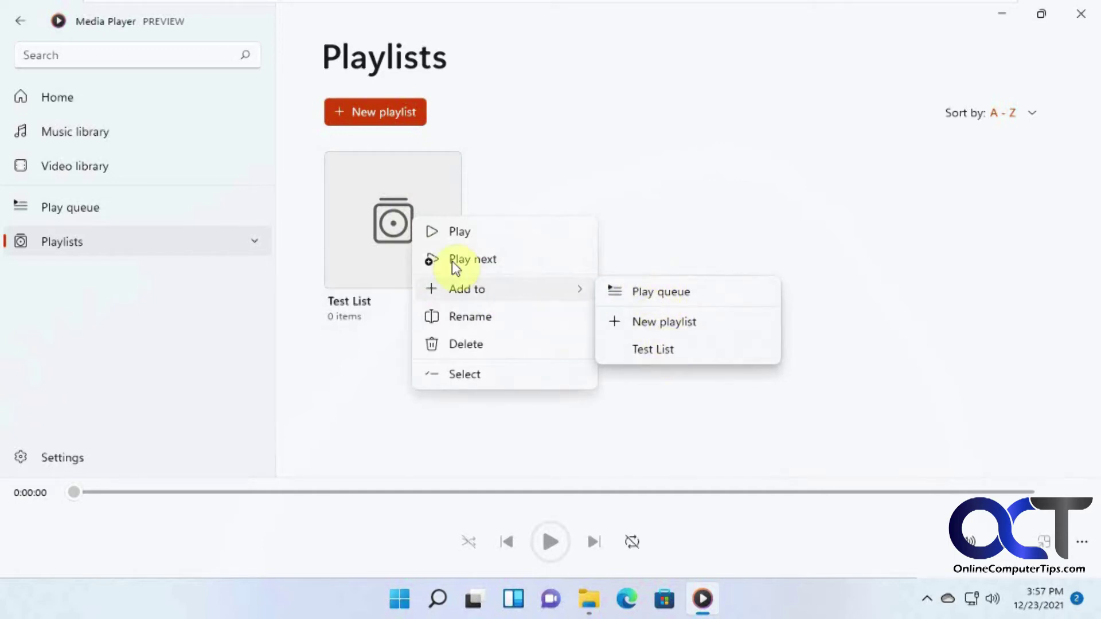
left_click(399, 250)
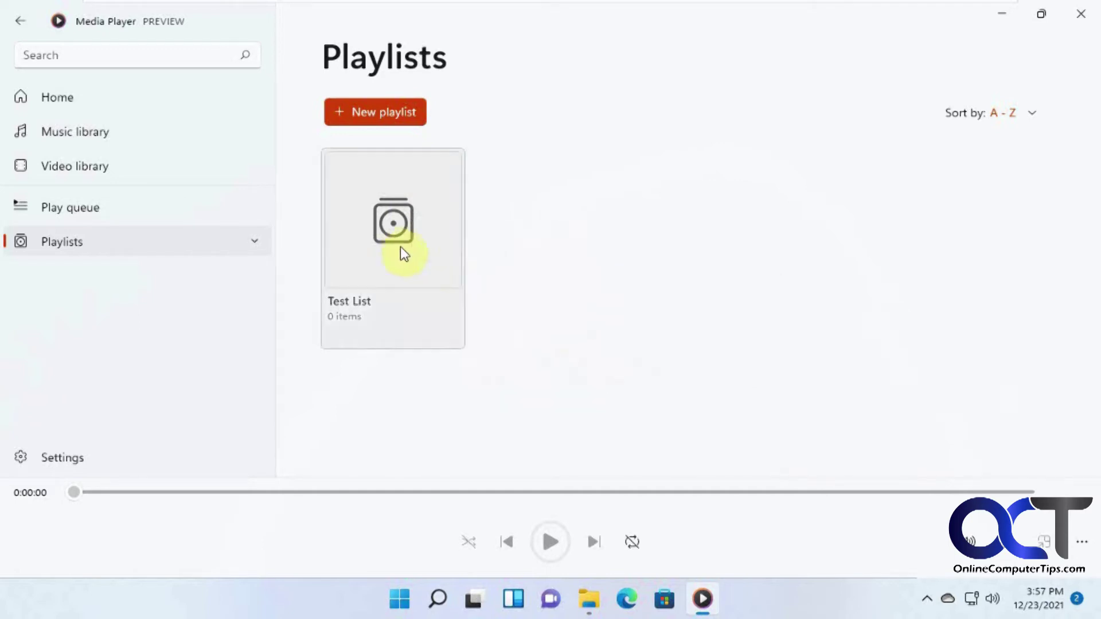
Step: Add the songs Angry Candy, Bad Light and Blanket from the music library to the Test List playlist
left_click(109, 145)
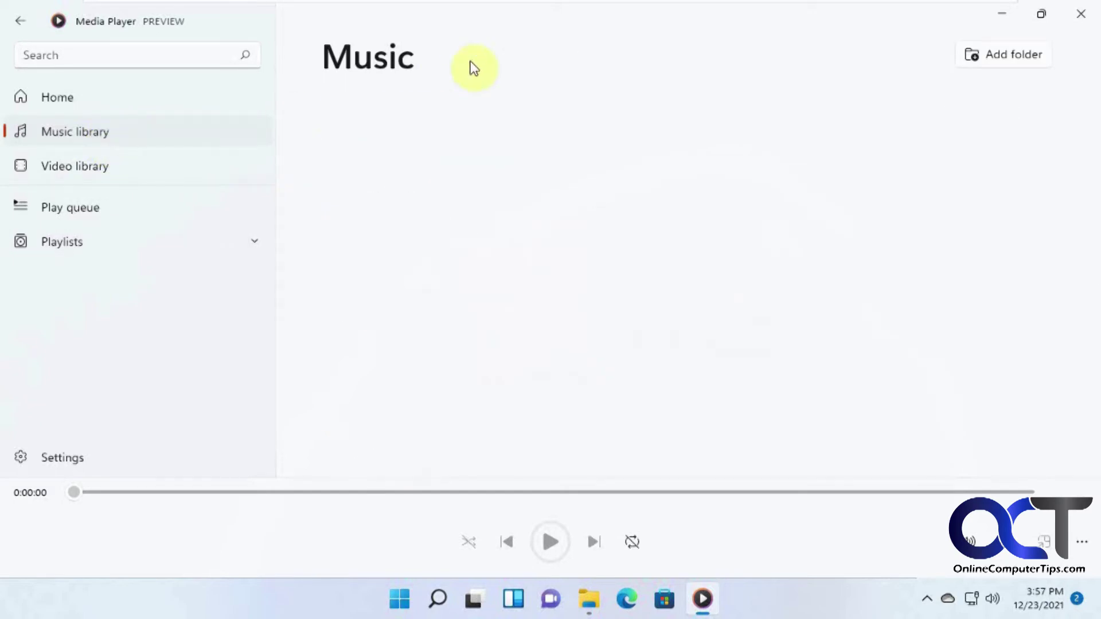
left_click(348, 211)
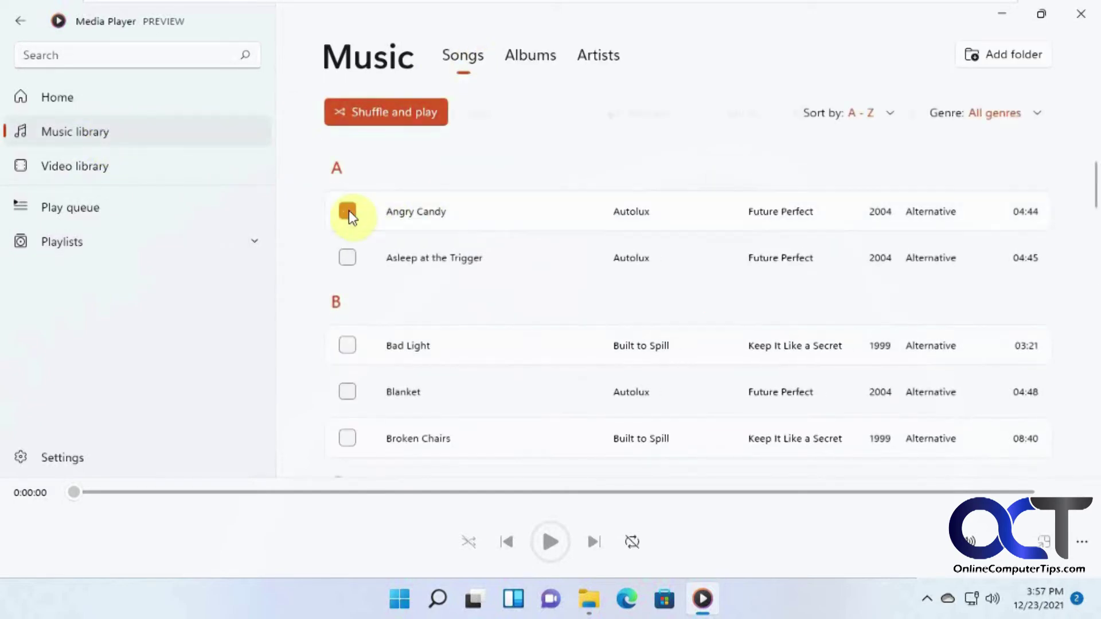
left_click(346, 345)
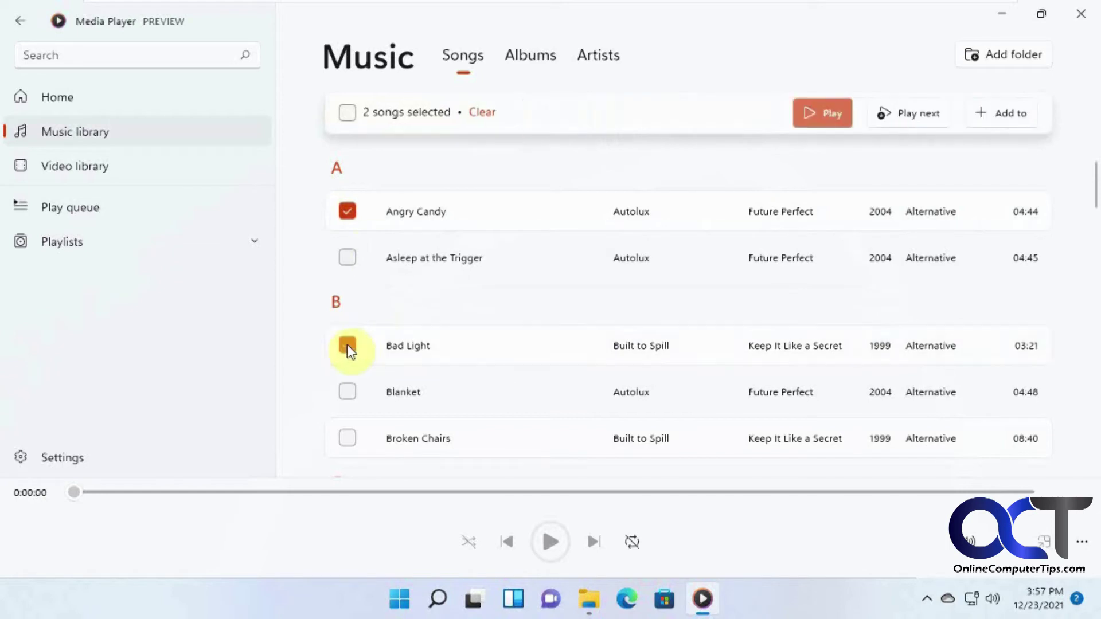
left_click(347, 391)
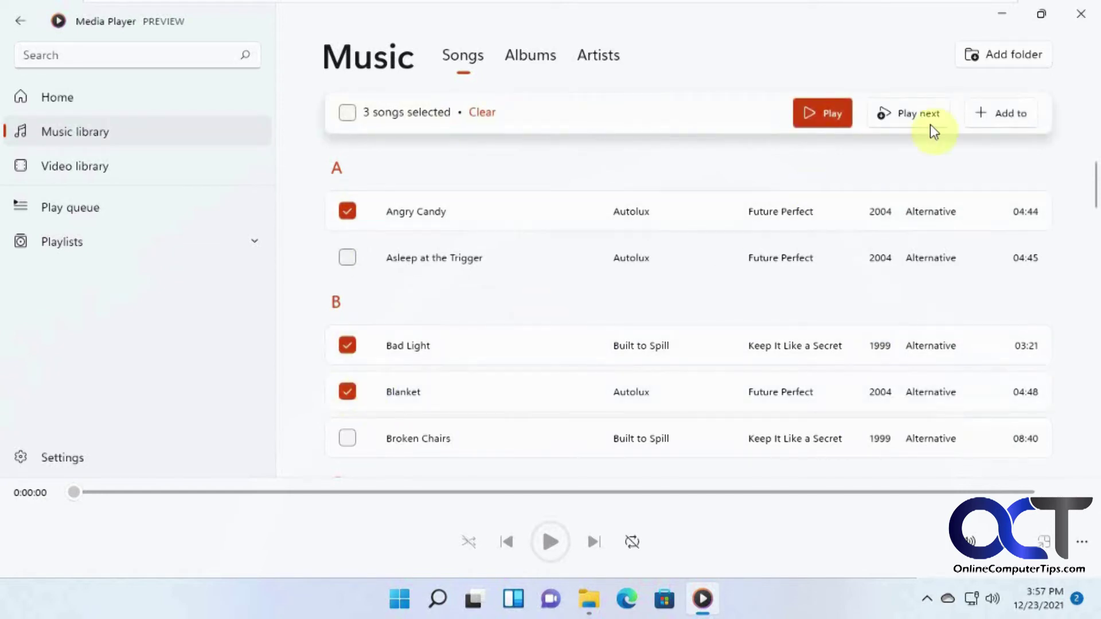
left_click(1000, 114)
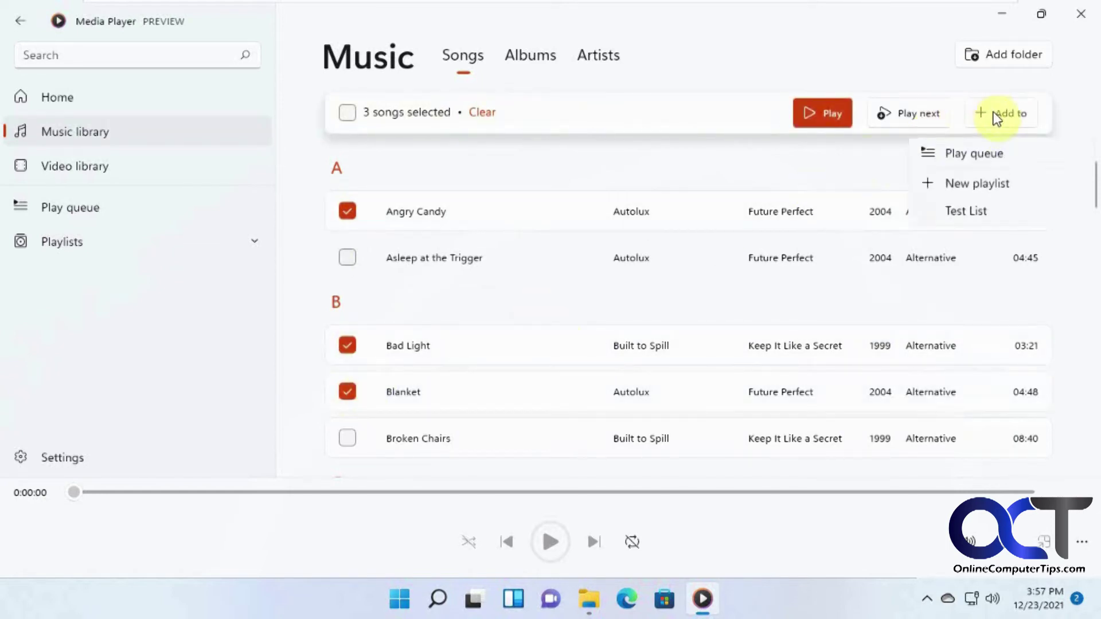
left_click(984, 213)
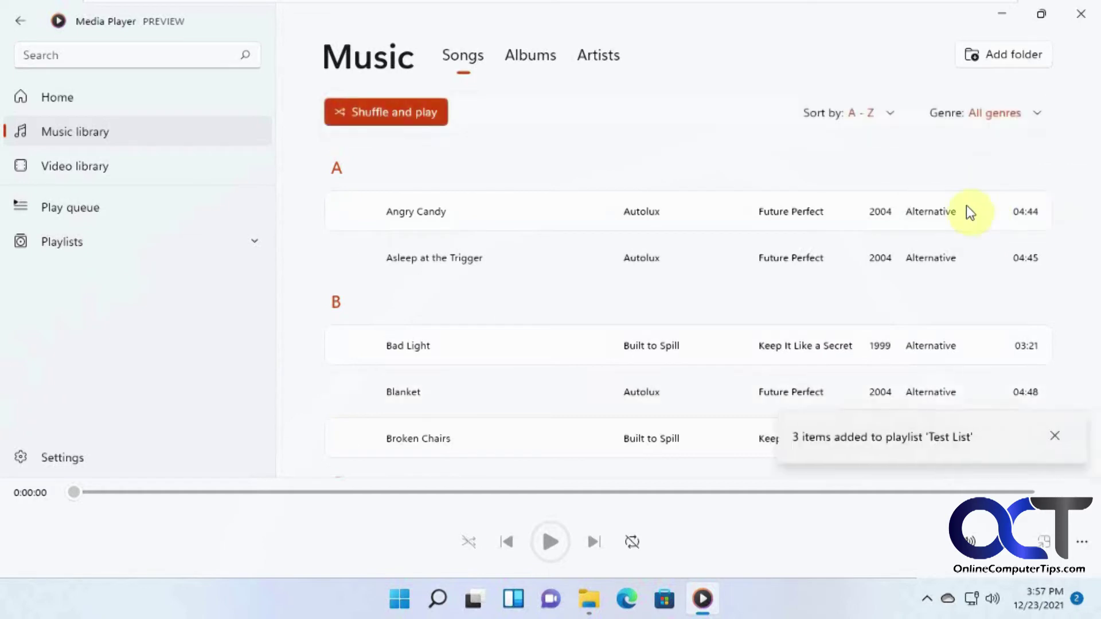
Step: Show the contents of the Test List playlist, and open the Playlists folder under Music in File Explorer
left_click(106, 240)
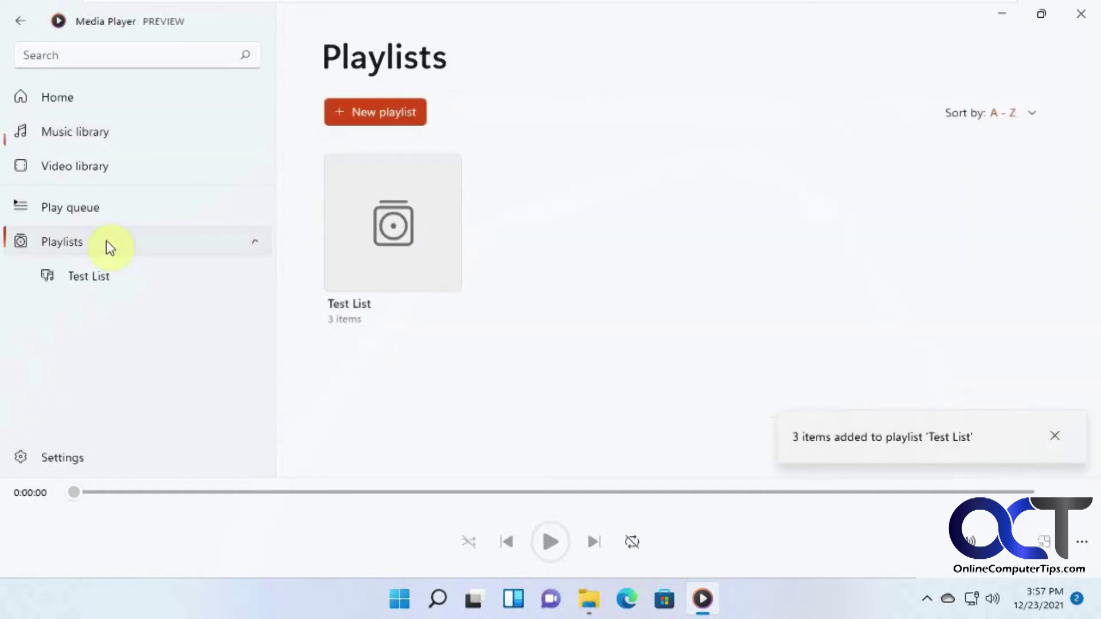
left_click(109, 276)
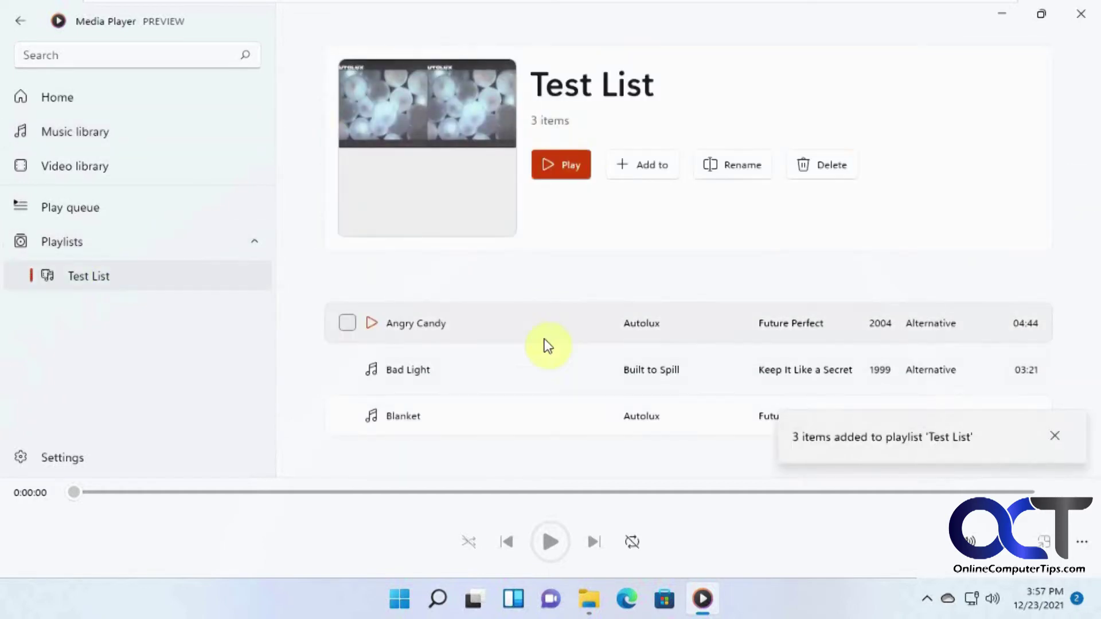
left_click(590, 598)
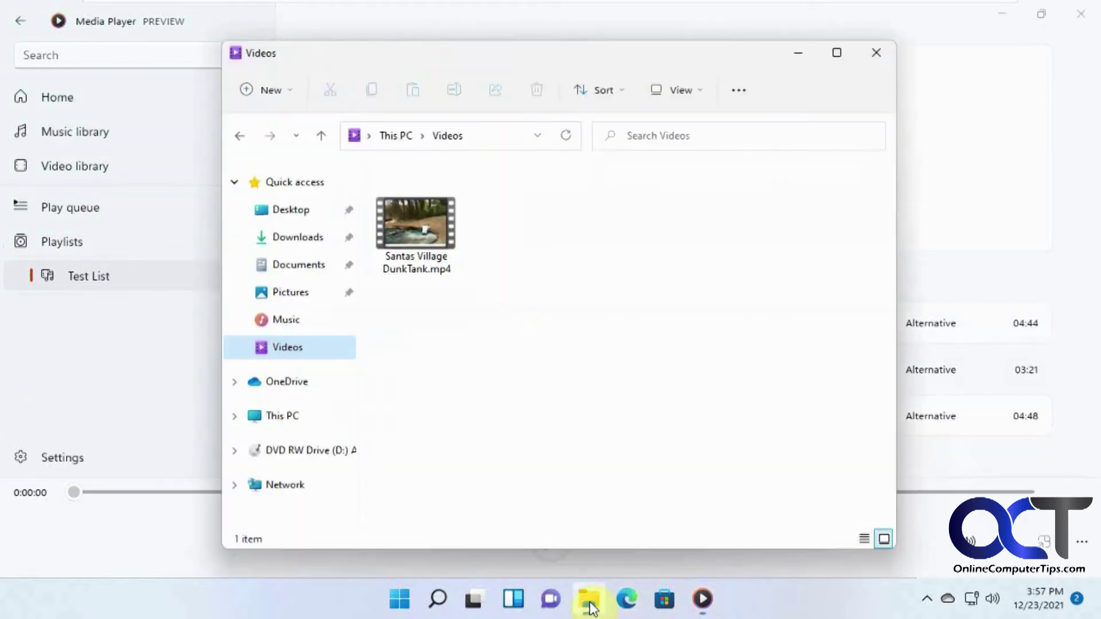
left_click(298, 324)
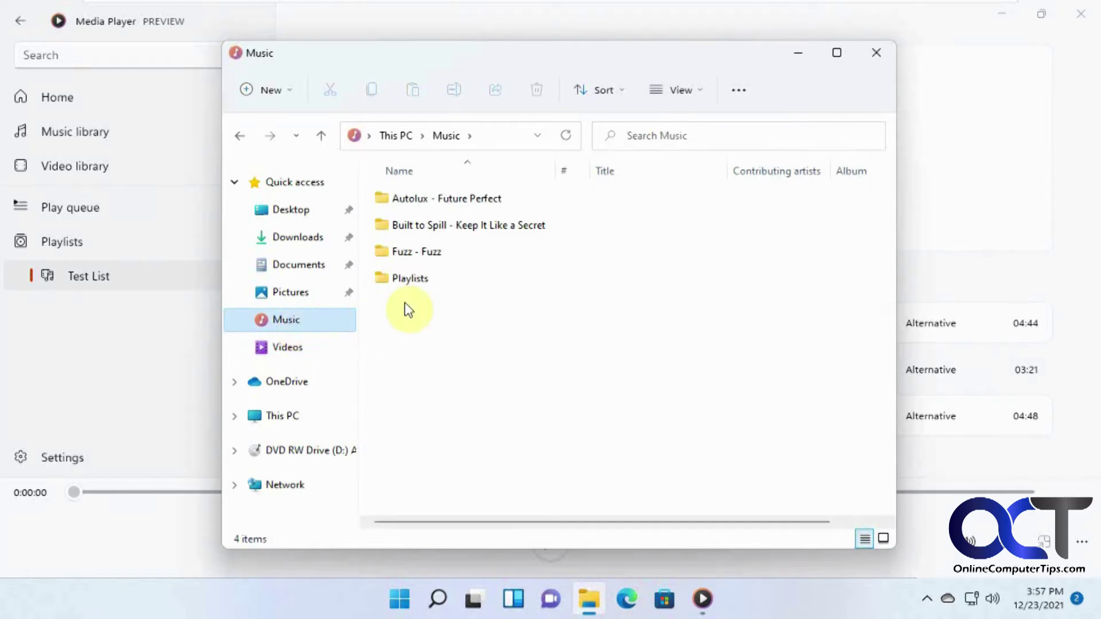
left_click(415, 278)
double_click(415, 278)
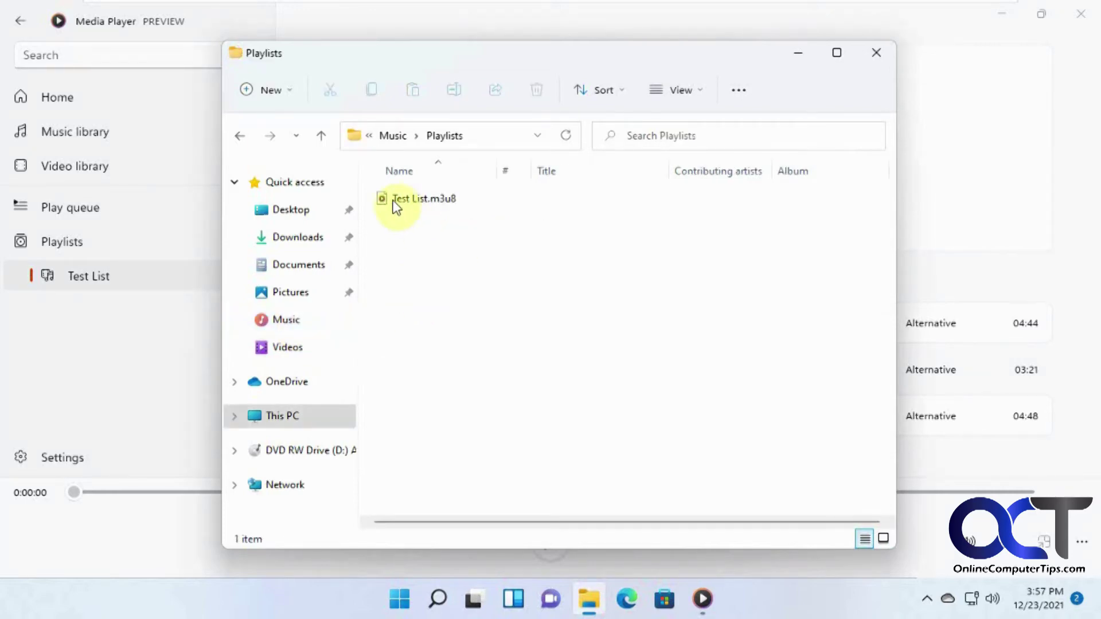
Step: Close Media Player, reopen it by playing the Test List playlist, and pause Angry Candy before returning to the Home page
key("alt+F4")
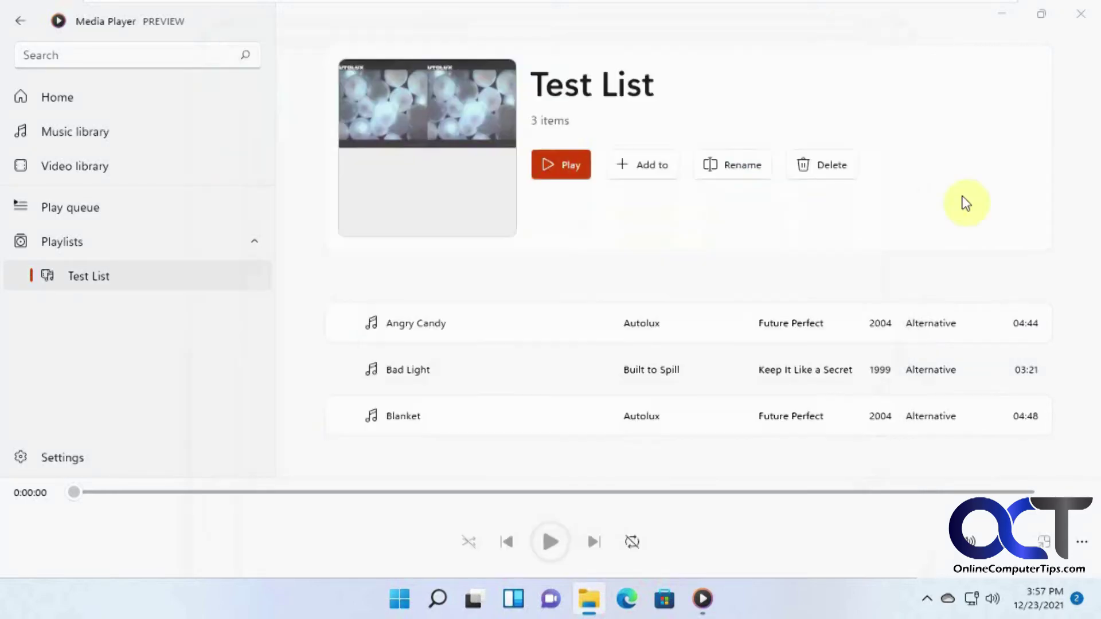
left_click(1077, 22)
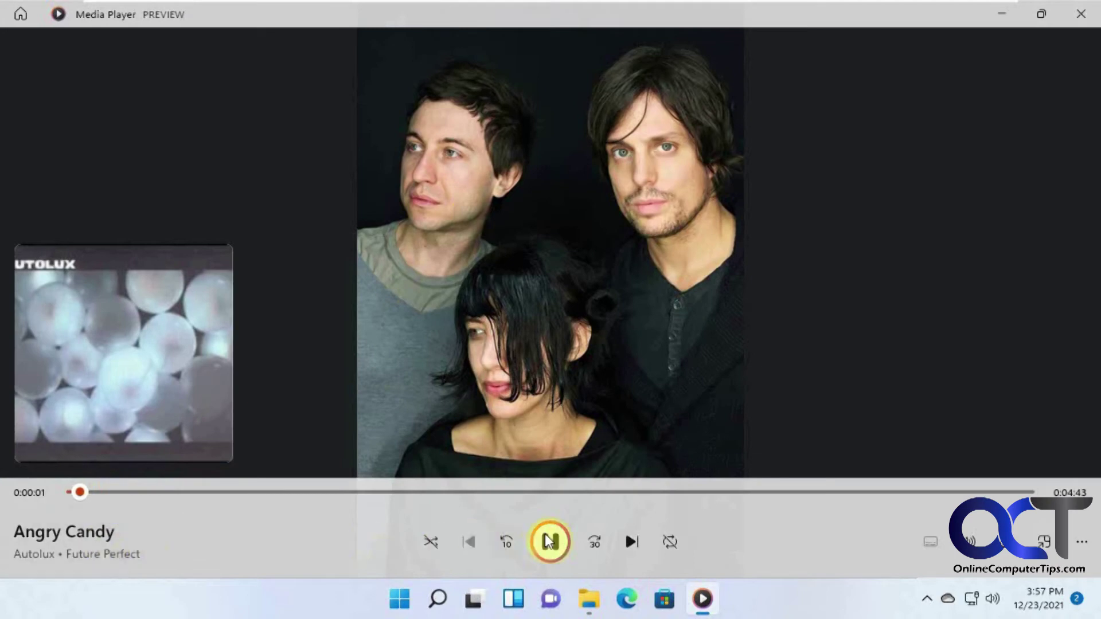
left_click(549, 542)
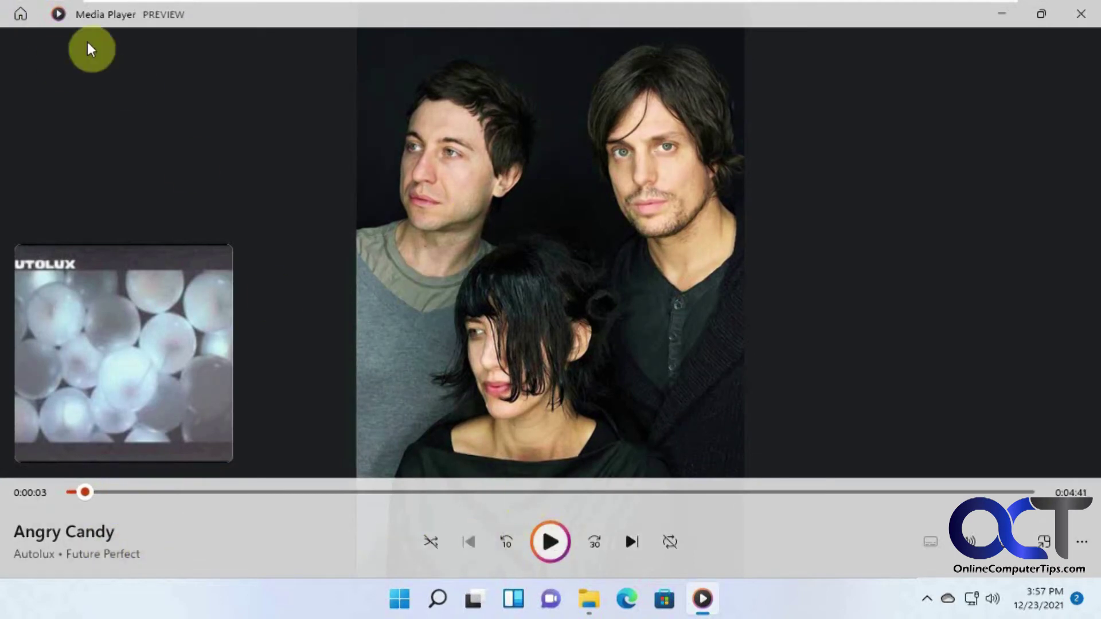
left_click(20, 14)
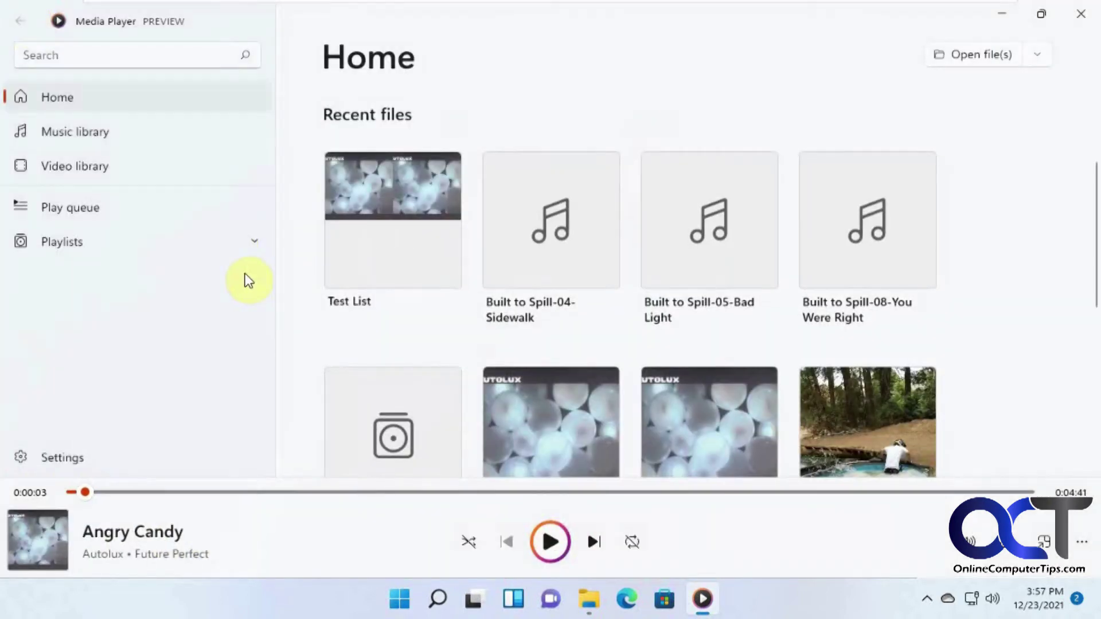
Step: View the Media Player settings and check the app theme choices, keeping Use system settings
left_click(70, 458)
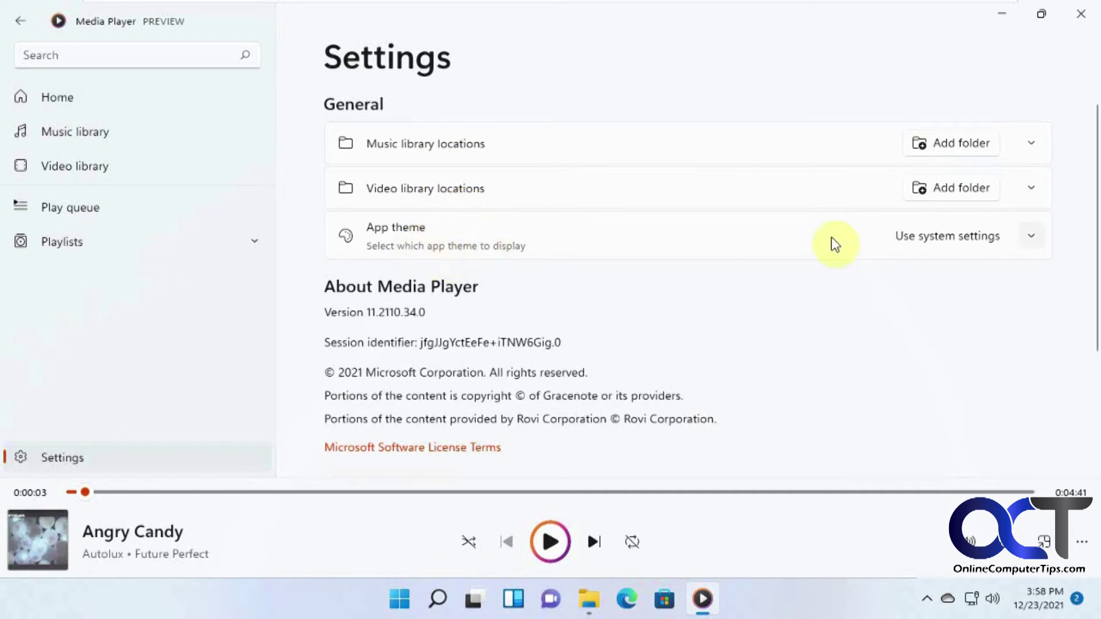
left_click(1035, 241)
left_click(1031, 238)
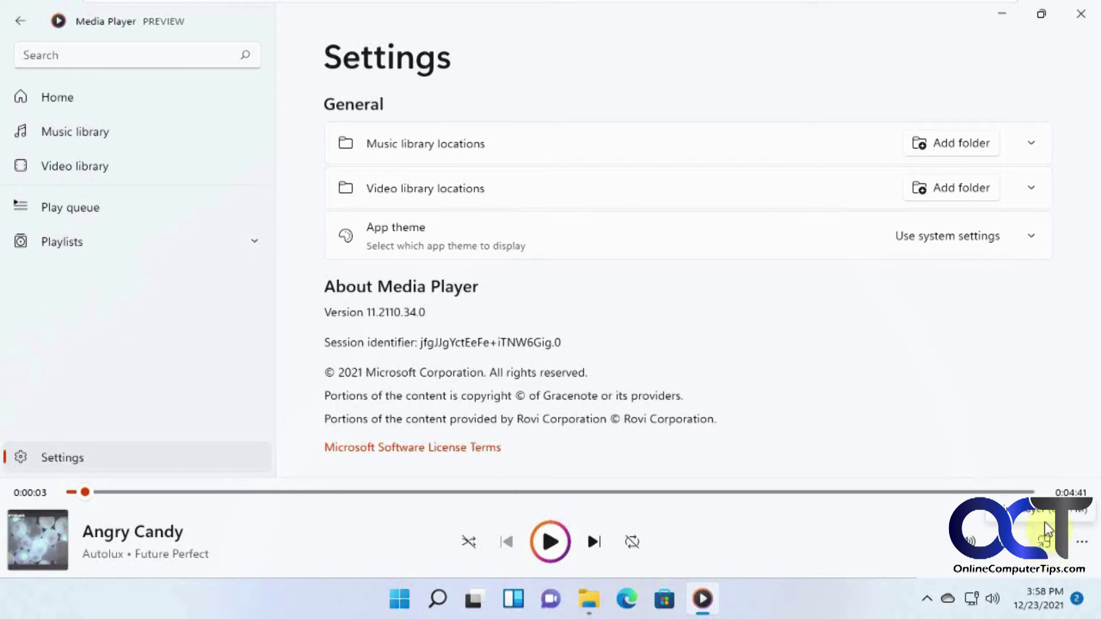
Step: Open the equalizer, look at the available presets while keeping Flat, and close it
left_click(1080, 542)
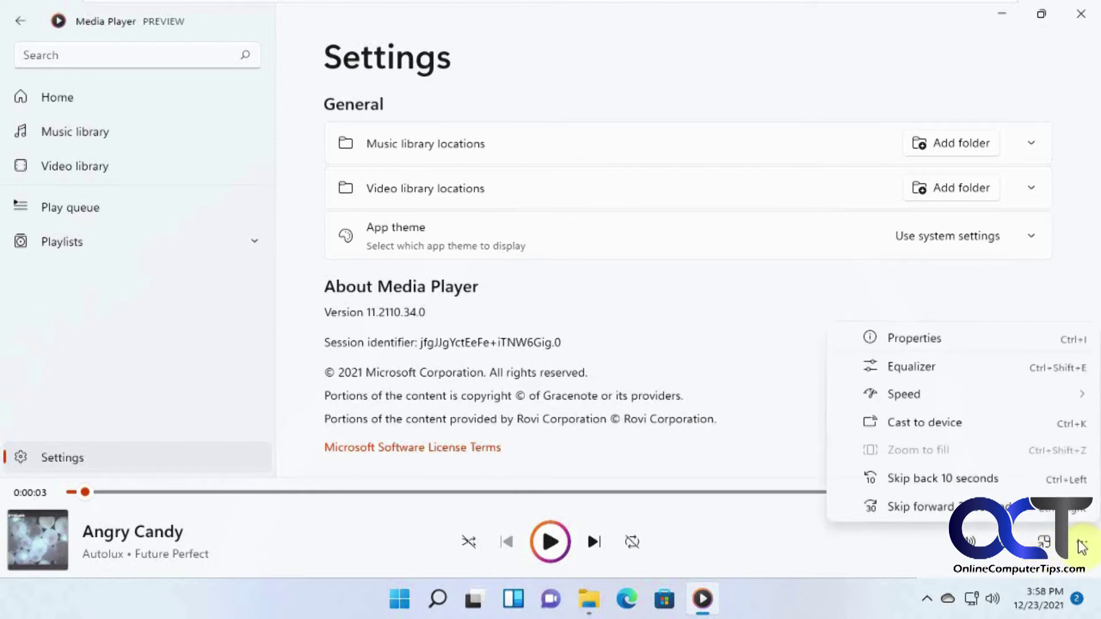
left_click(970, 371)
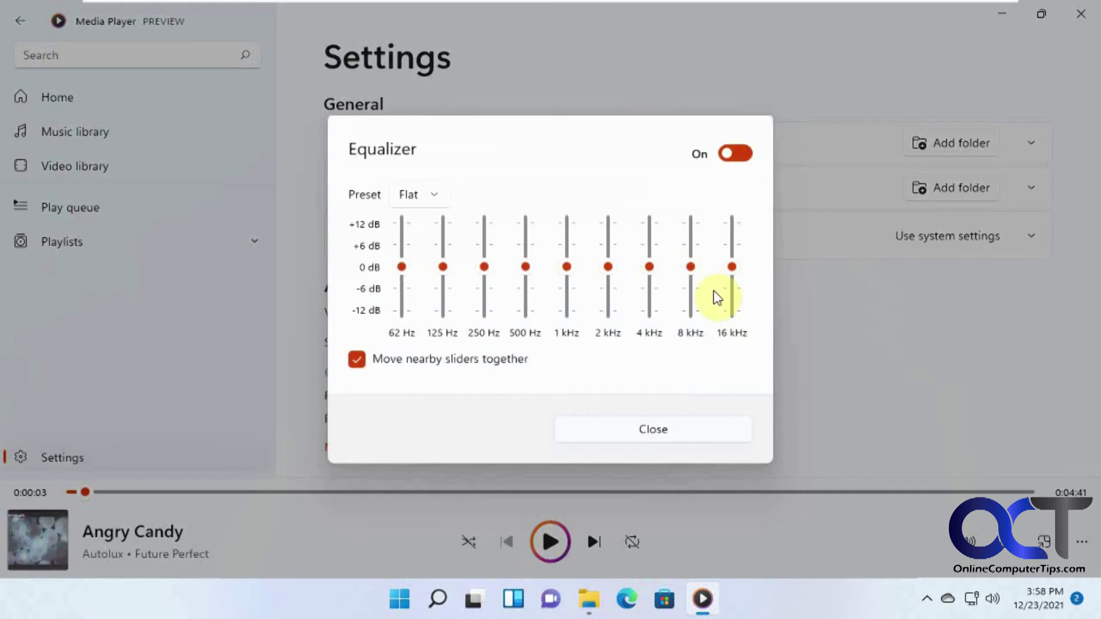
left_click(439, 201)
left_click(556, 184)
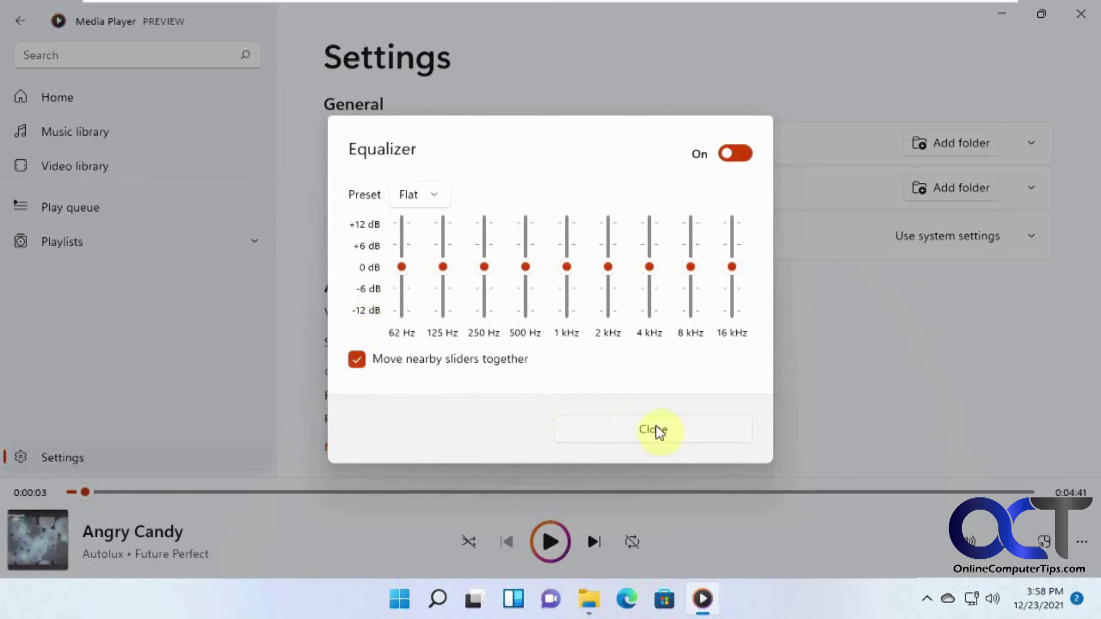
left_click(659, 430)
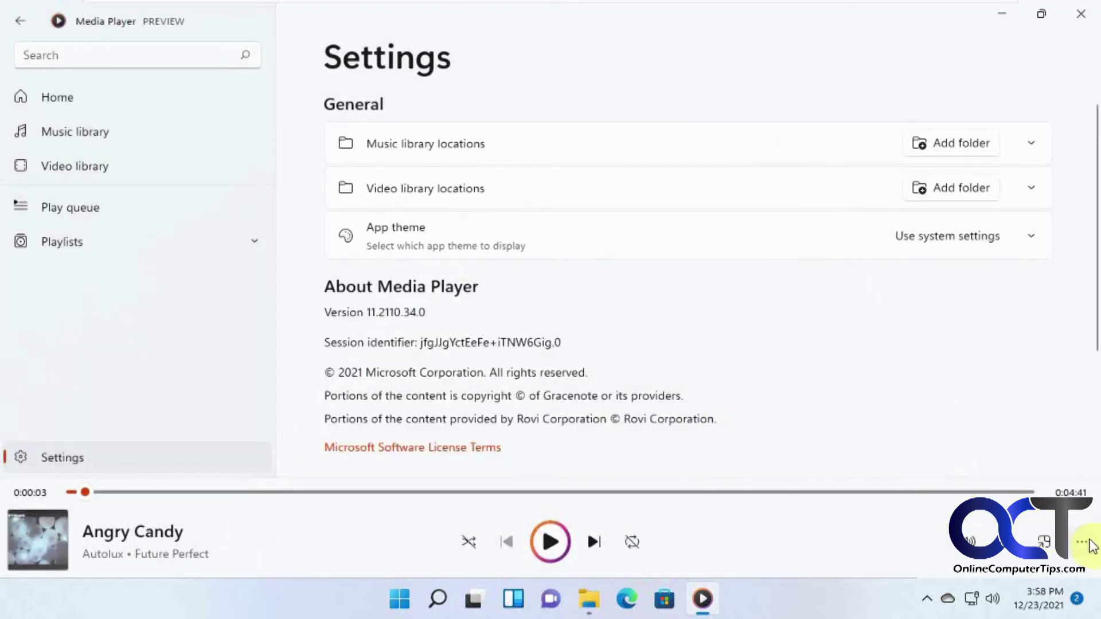
Step: Review the additional playback options for the current track, including speed, casting to a device and skipping back or forward
left_click(1081, 542)
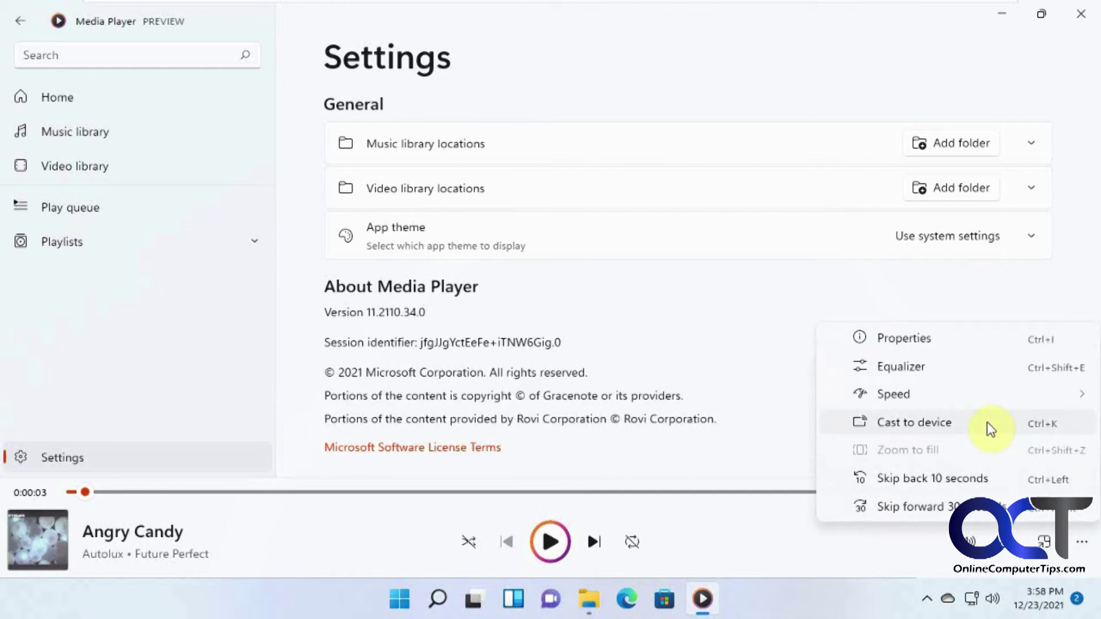
mouse_move(945, 407)
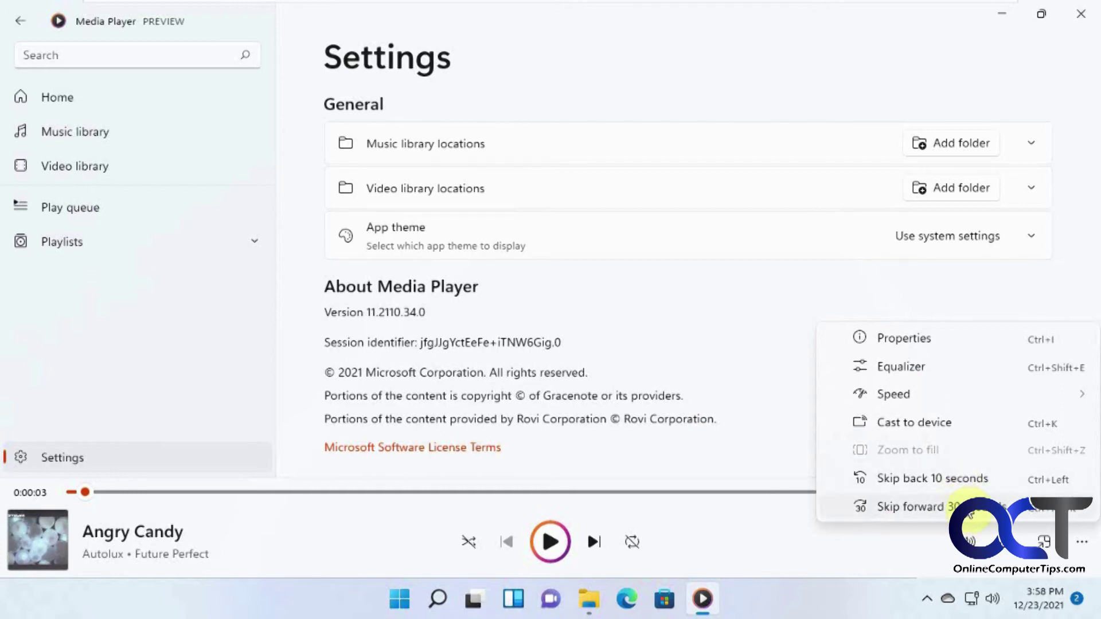
left_click(727, 329)
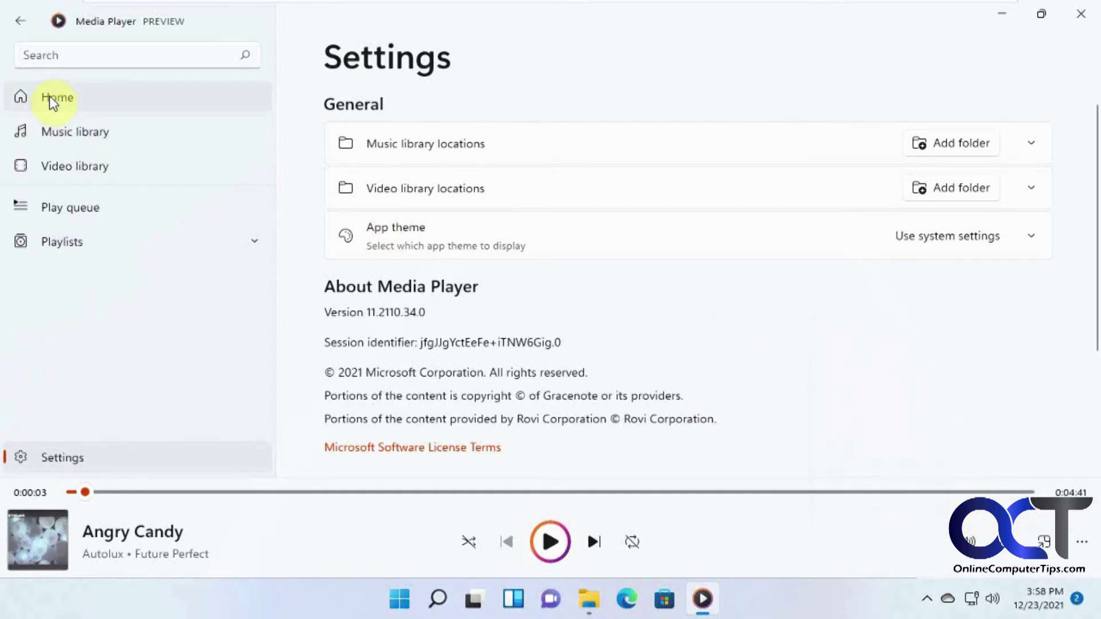
Step: Show the Playlists page and check the actions available for Test List, including the destinations it can be added to
left_click(83, 244)
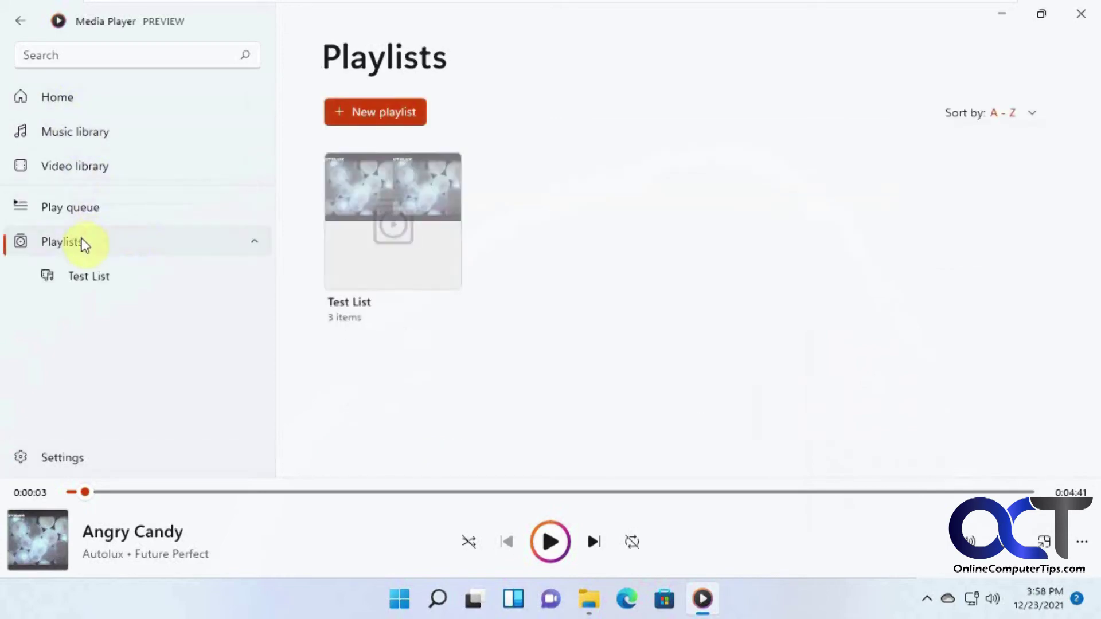
right_click(398, 249)
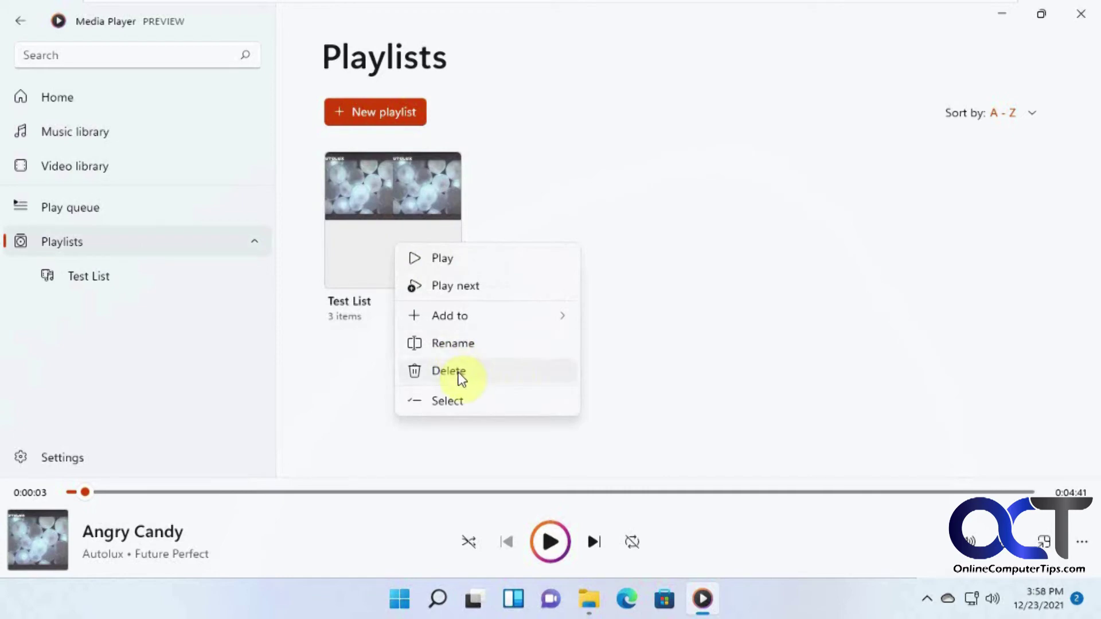
mouse_move(480, 318)
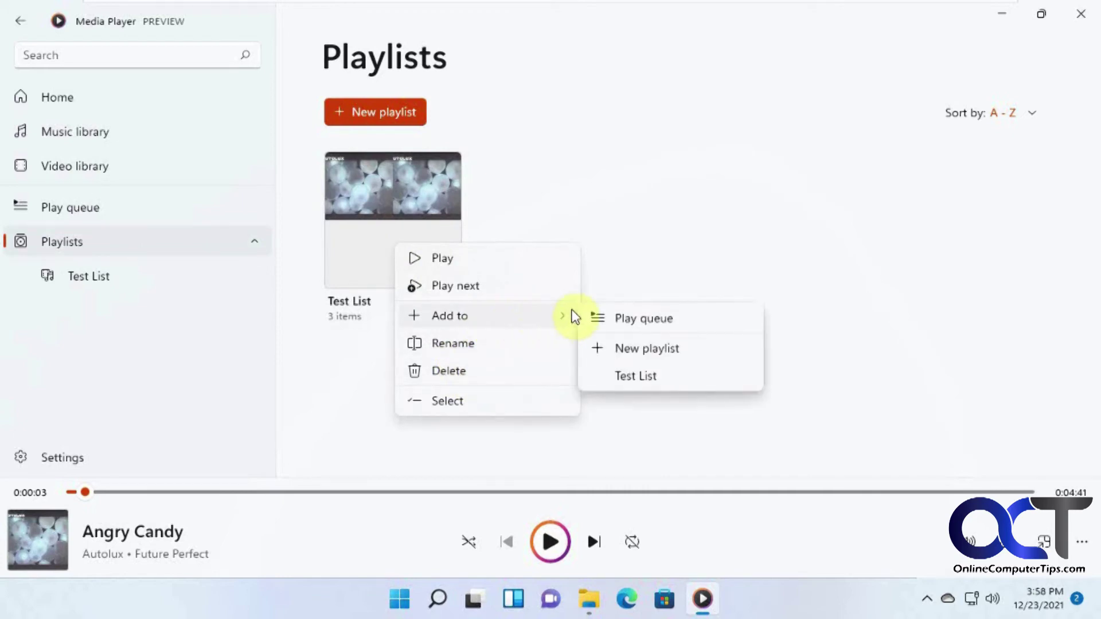
Step: Go through the Play queue, Home, Music library and Video library pages, returning to the play queue
left_click(96, 211)
left_click(96, 211)
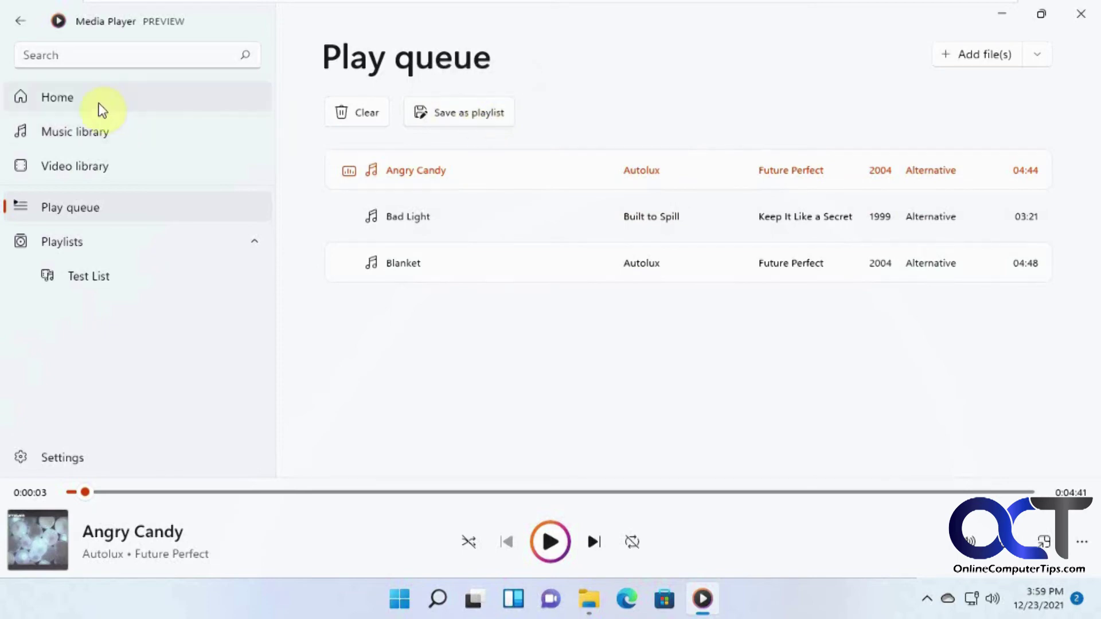
left_click(84, 102)
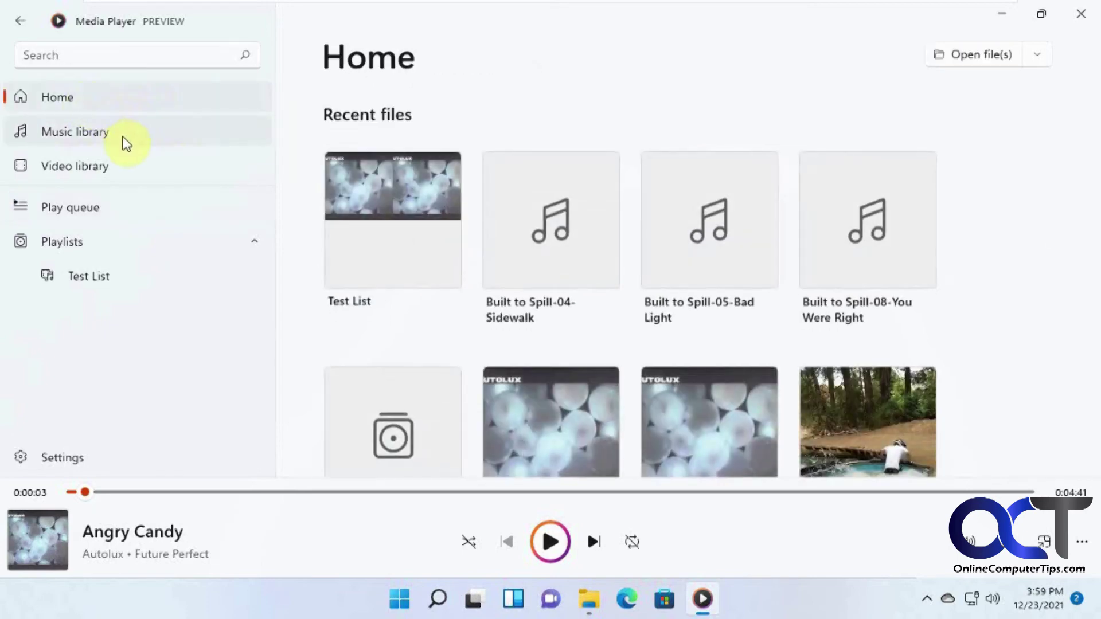
left_click(84, 138)
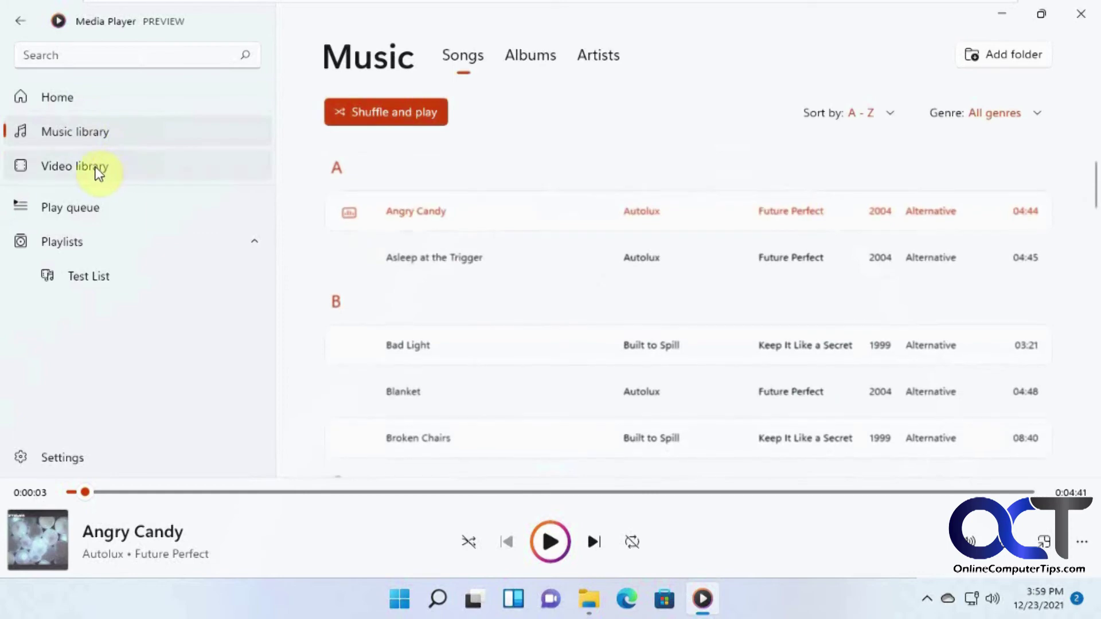
left_click(94, 170)
left_click(87, 213)
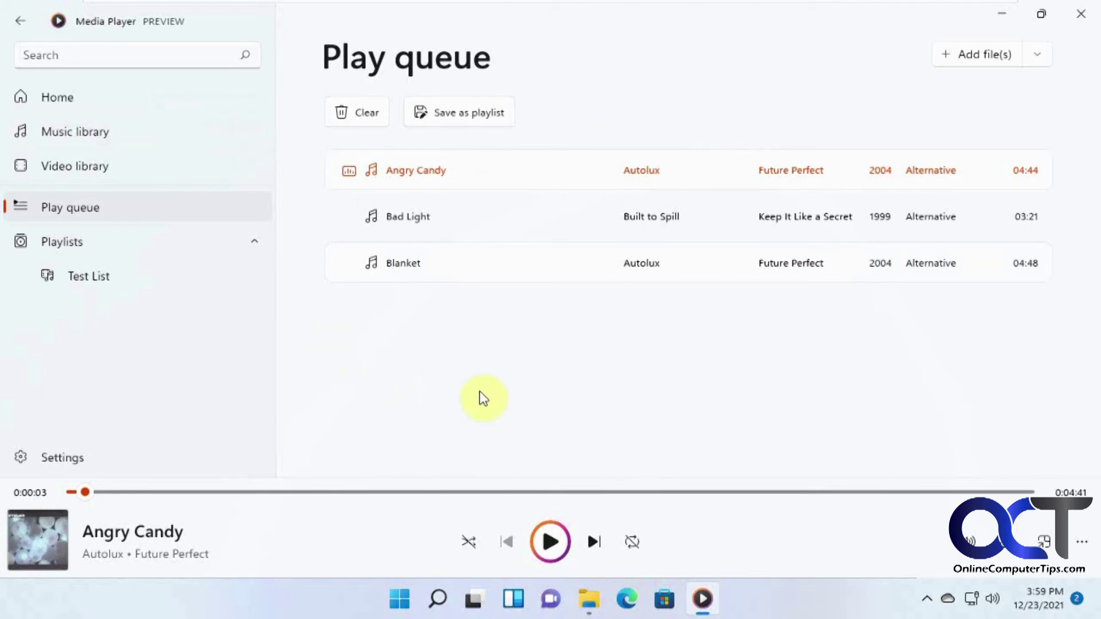
Step: Search Windows for "windows in" and open the Windows Insider Program settings
left_click(399, 599)
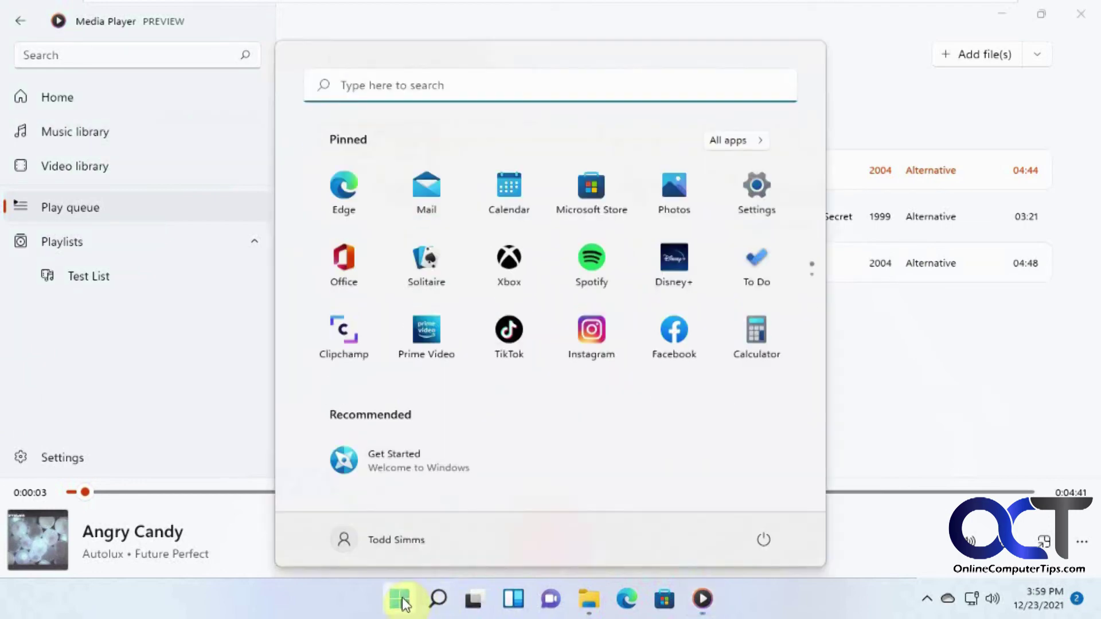
left_click(481, 86)
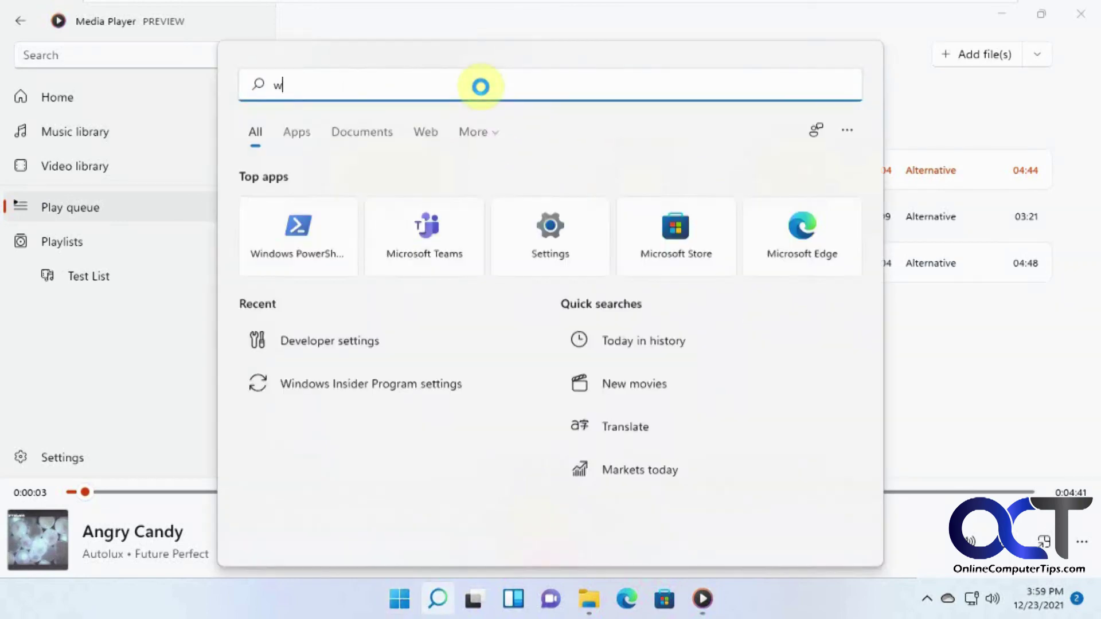
type("windows in")
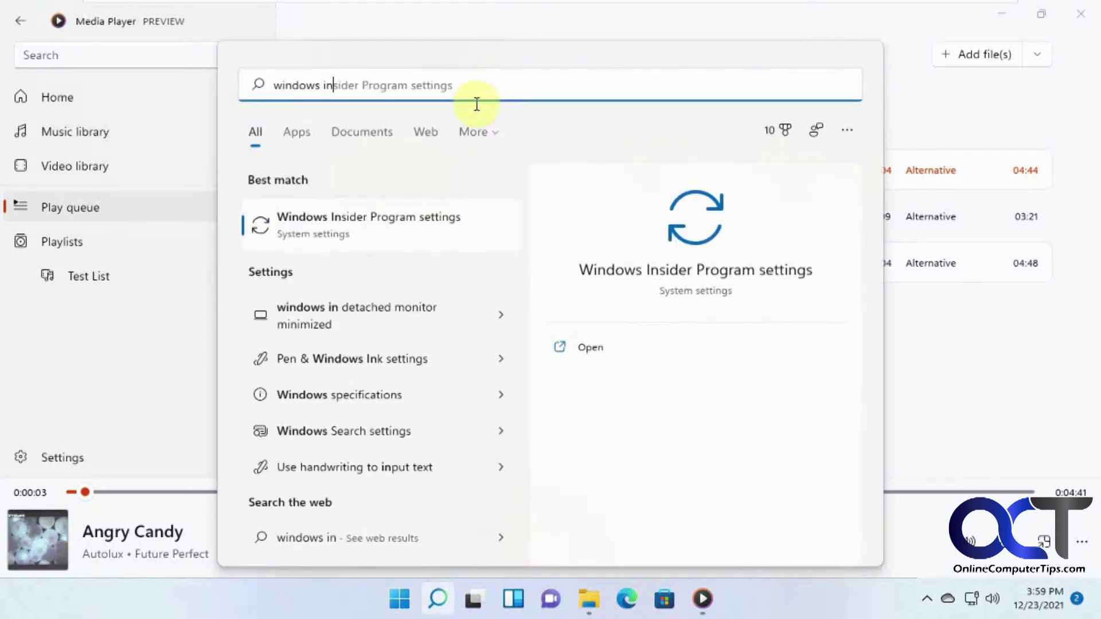
left_click(417, 232)
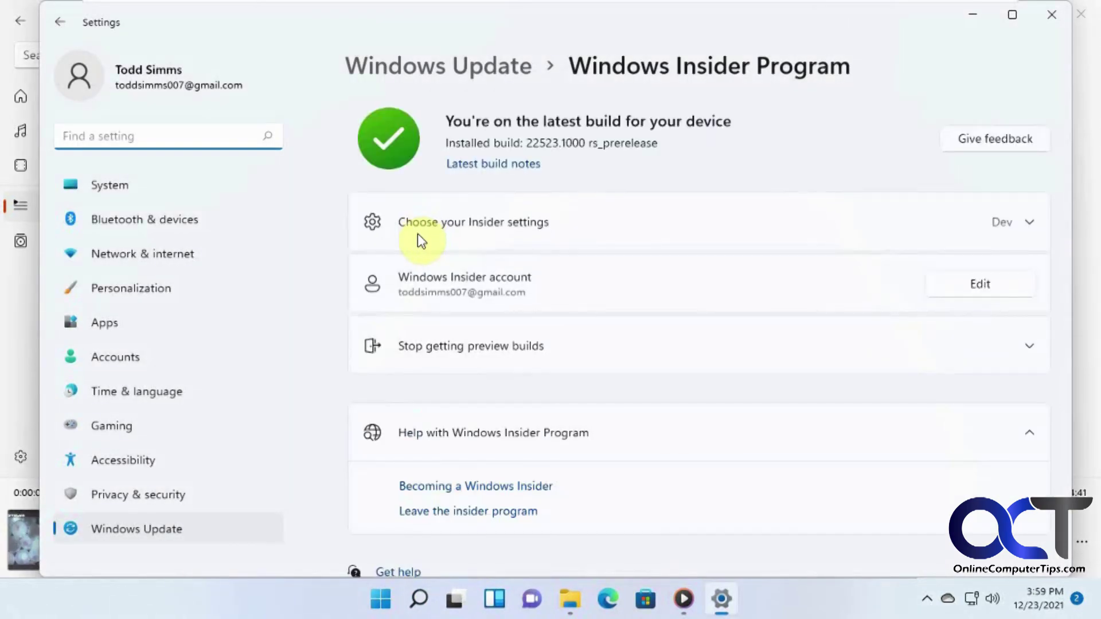
Step: View the Insider channel choices, keeping Dev Channel, and close the Settings window
left_click(947, 234)
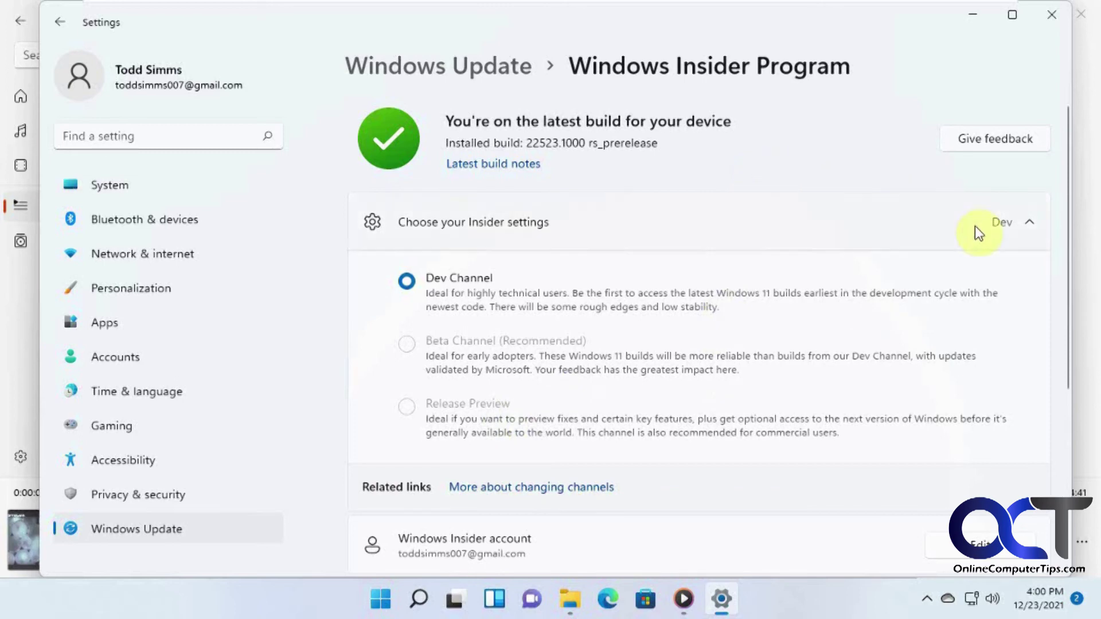
left_click(1030, 227)
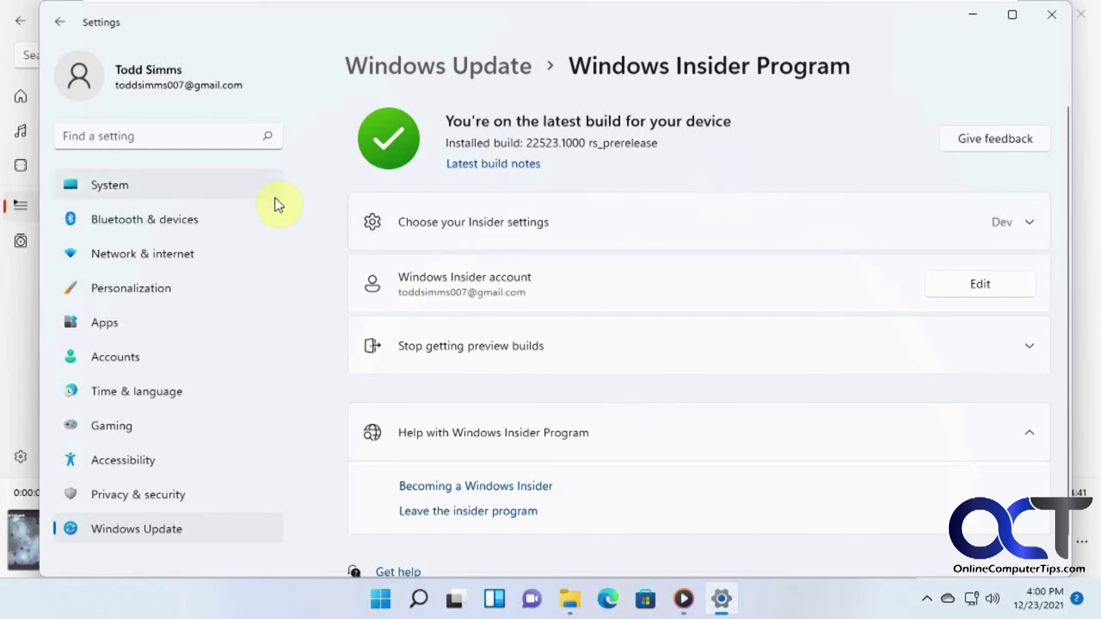
left_click(1051, 15)
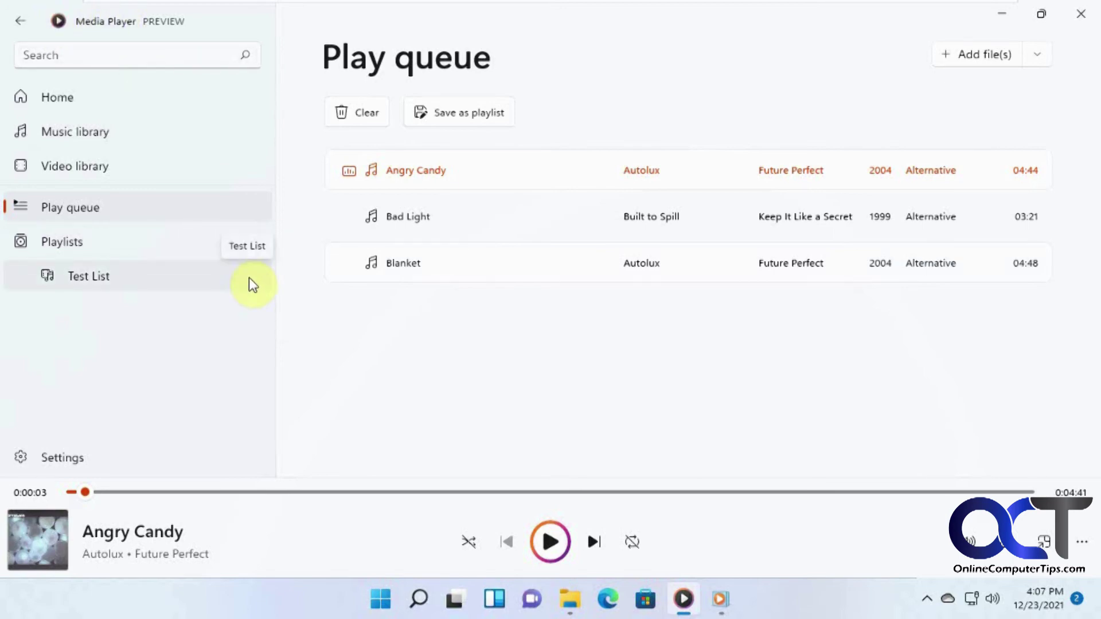
Step: Check the audio CD's tracks in File Explorer, and browse DVD RW Drive (D:) and the file type choices in Media Player's Open dialog
left_click(571, 603)
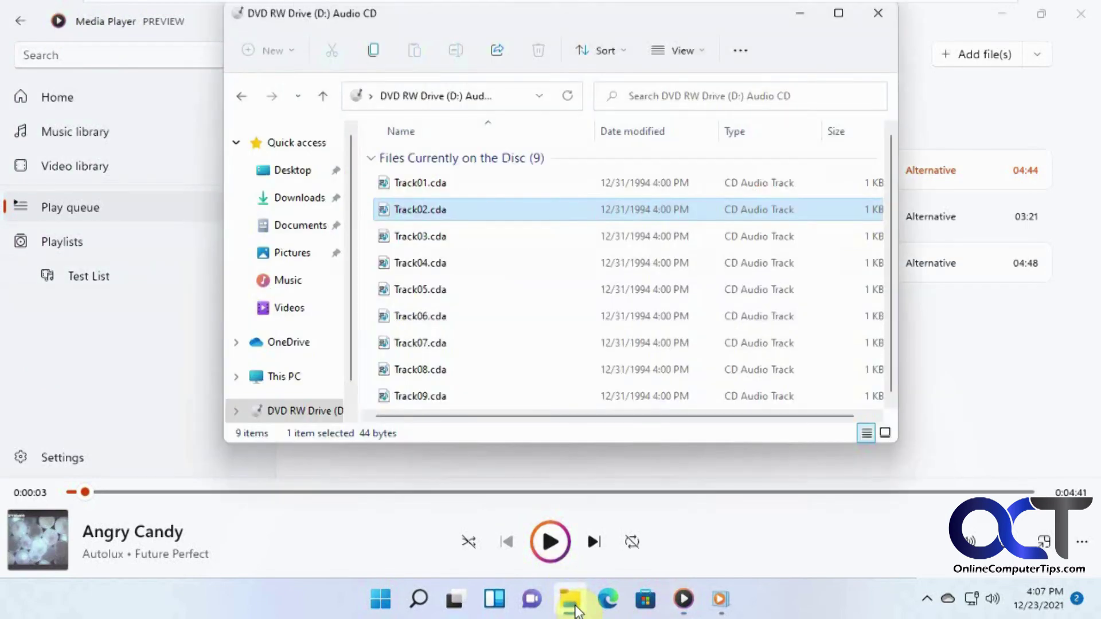
left_click(932, 328)
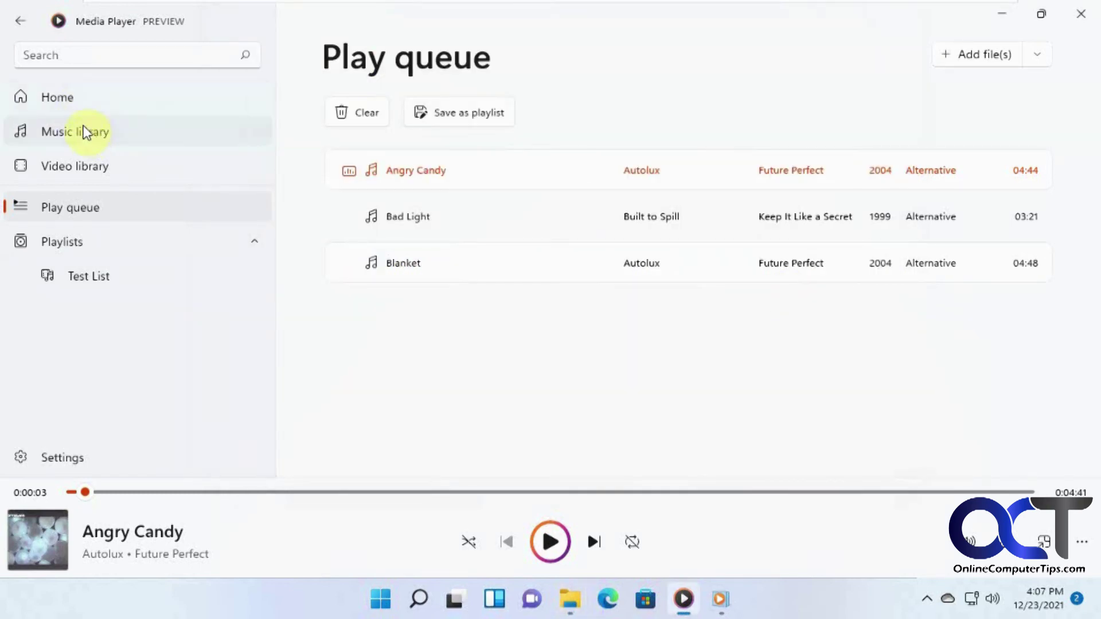
left_click(65, 103)
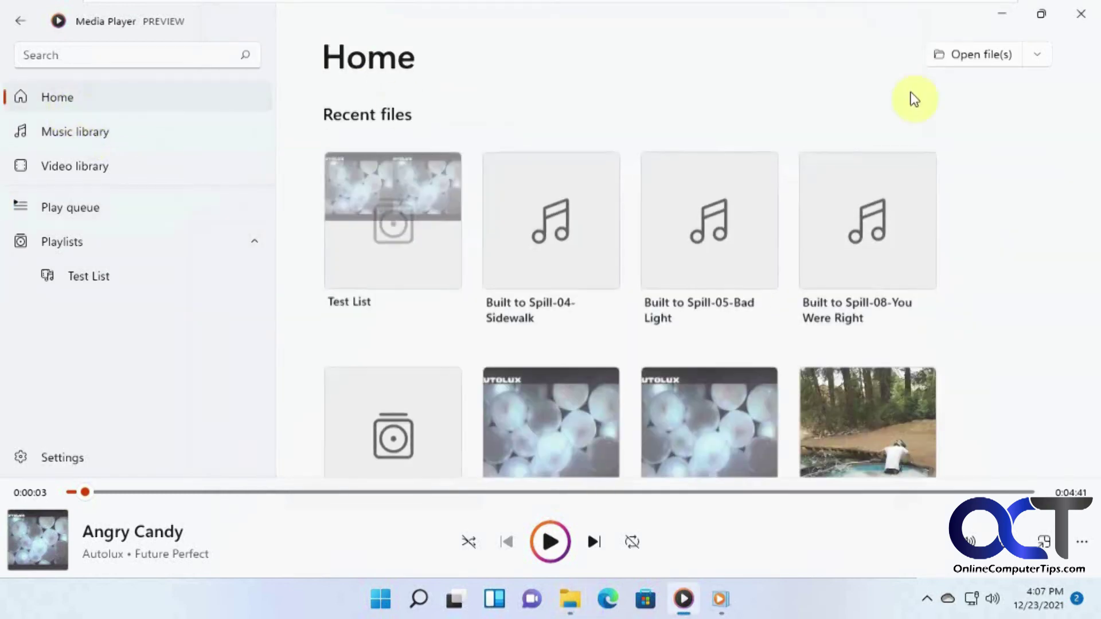
left_click(1002, 60)
scroll(78, 363, "down", 2)
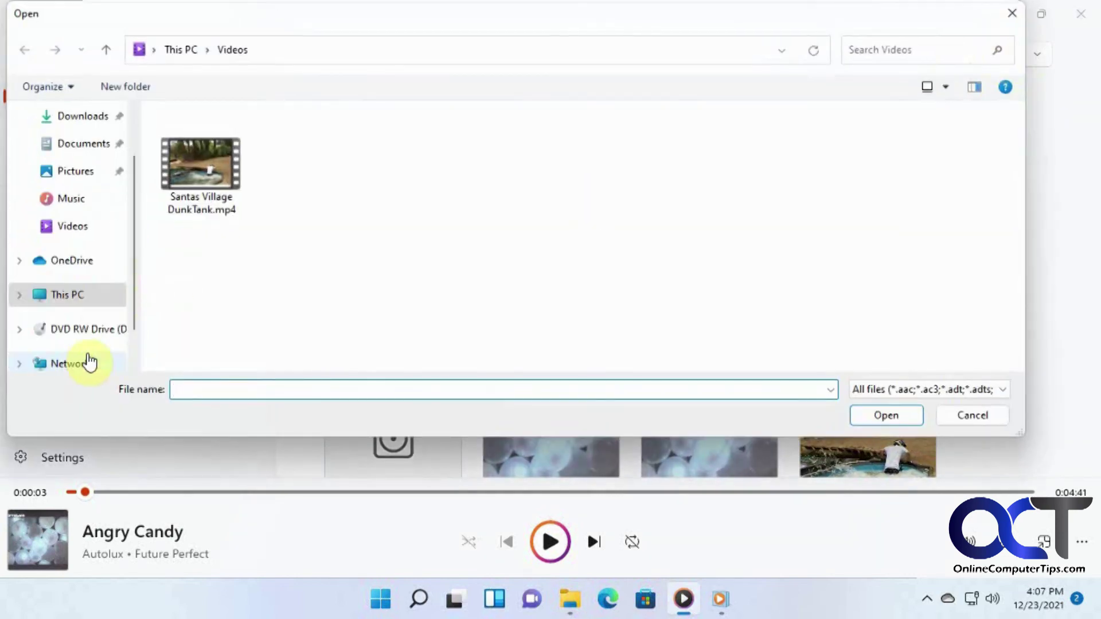
left_click(80, 330)
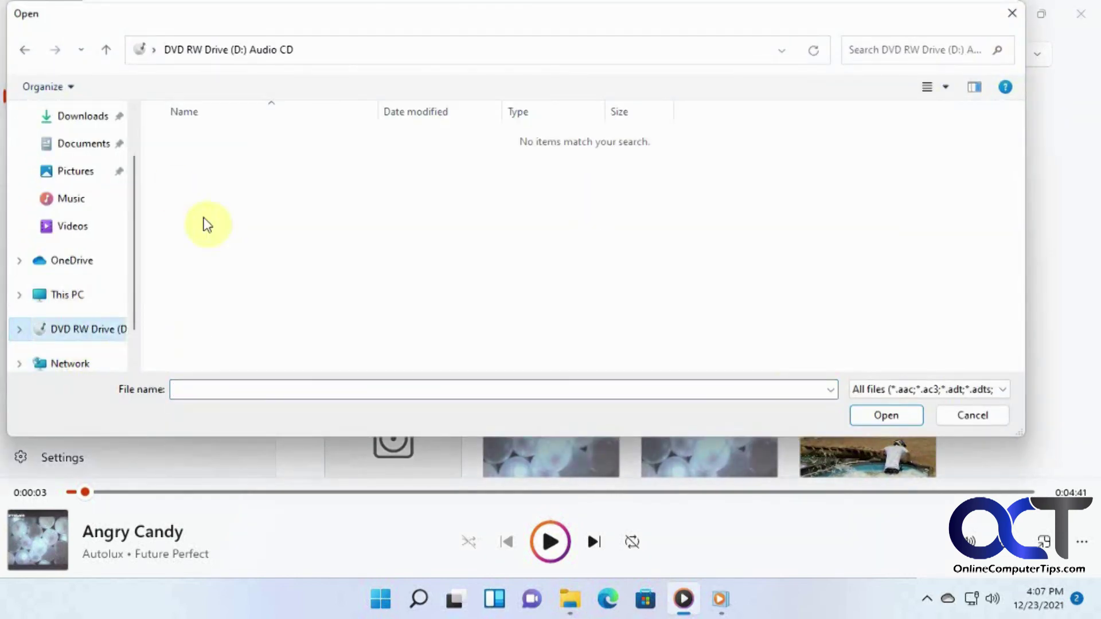
left_click(934, 391)
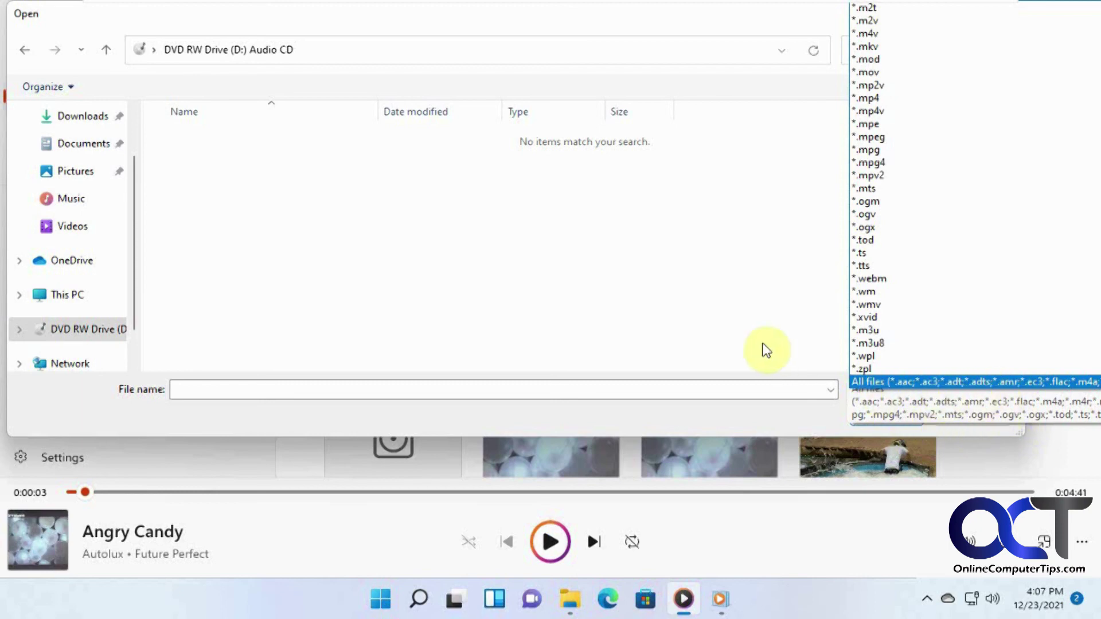
Step: Switch to File Explorer, play Track02.cda from the audio CD, and pause it
left_click(569, 598)
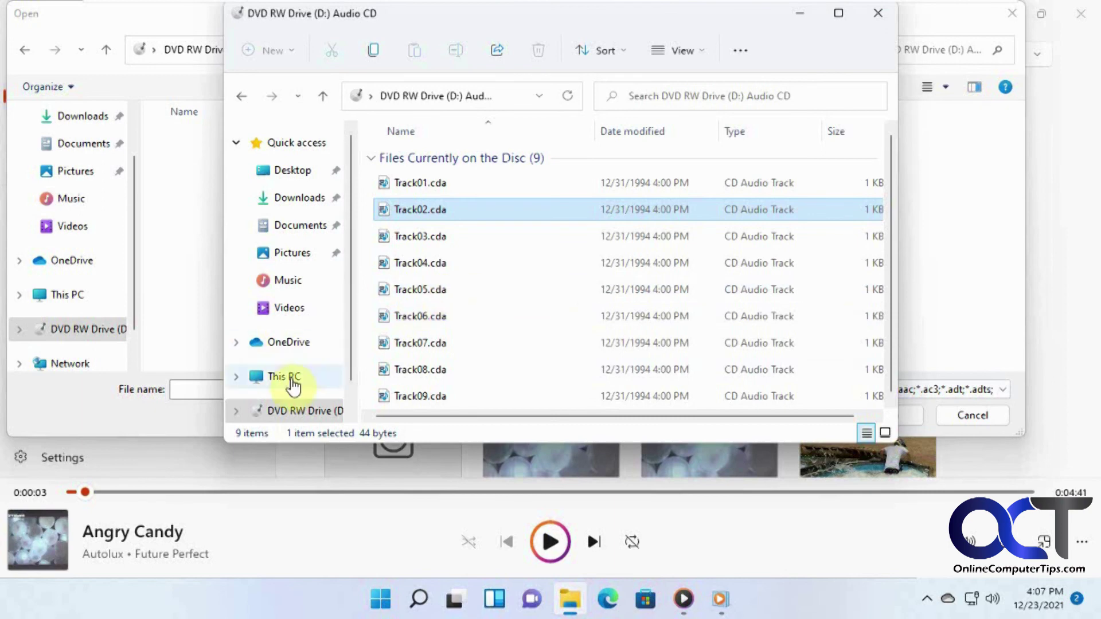
scroll(290, 383, "down", 1)
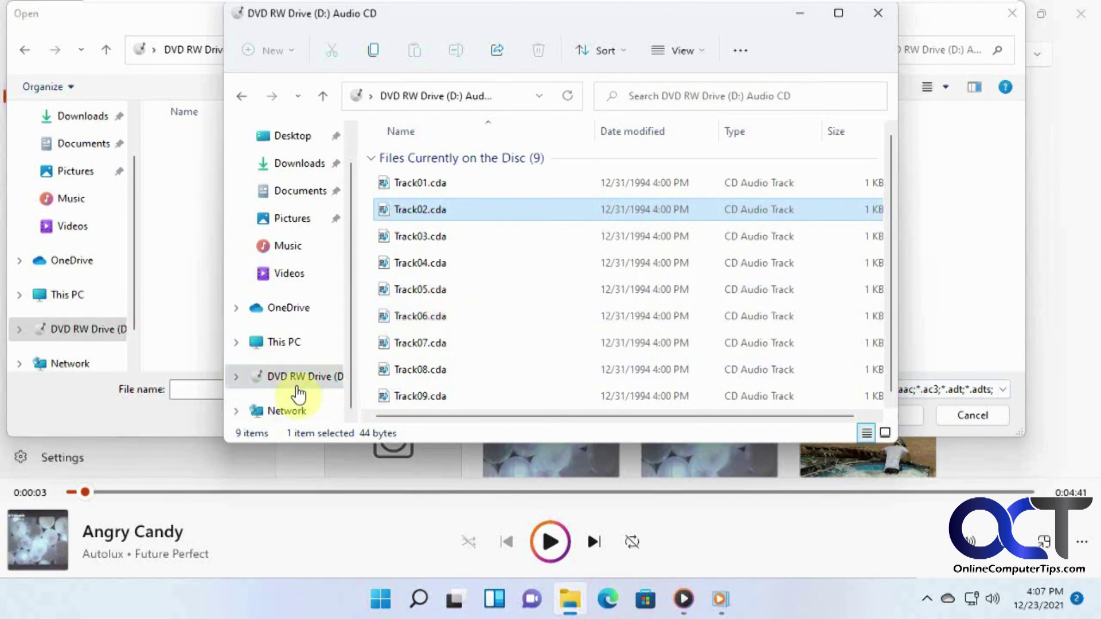
double_click(424, 209)
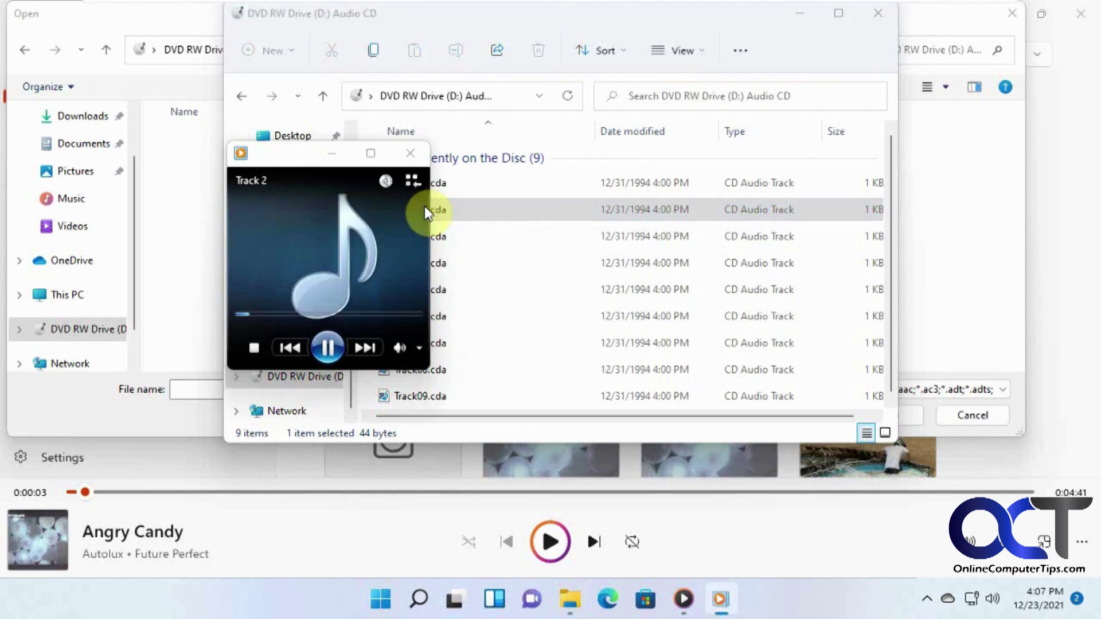
left_click(328, 350)
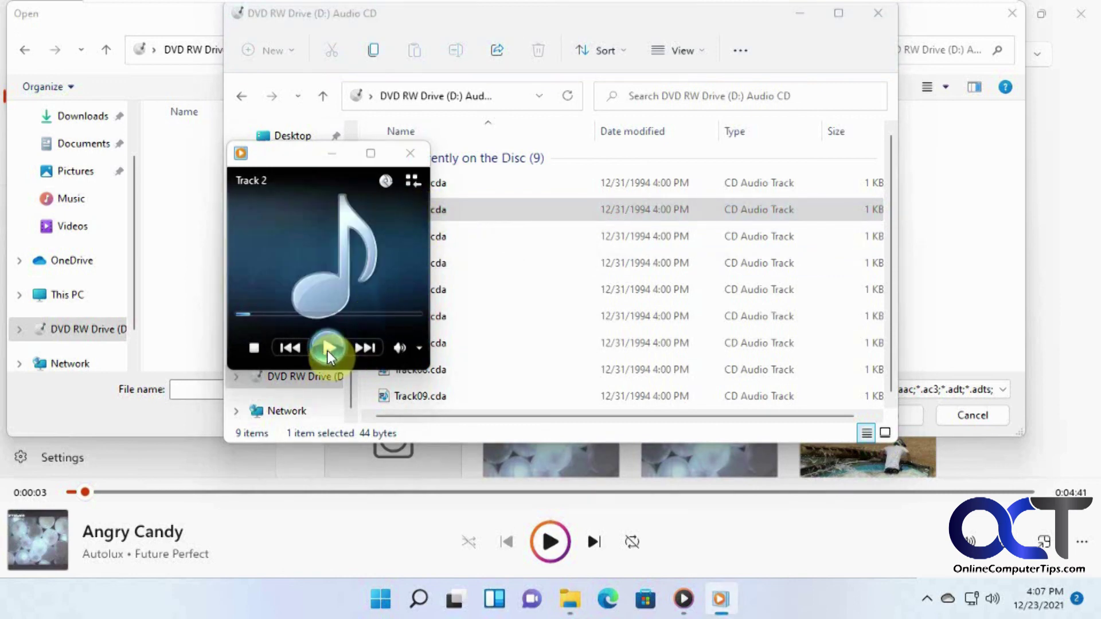
Step: Minimize the CD track's player window and return to Media Player's Home page, cancelling the Open dialog
left_click(331, 153)
left_click(207, 244)
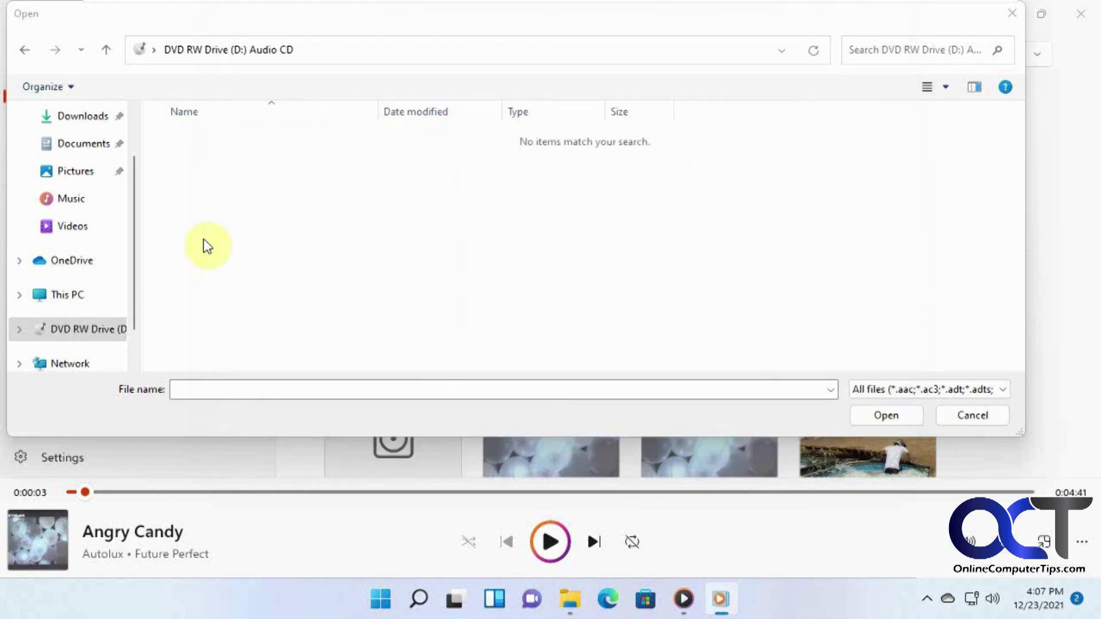
left_click(971, 415)
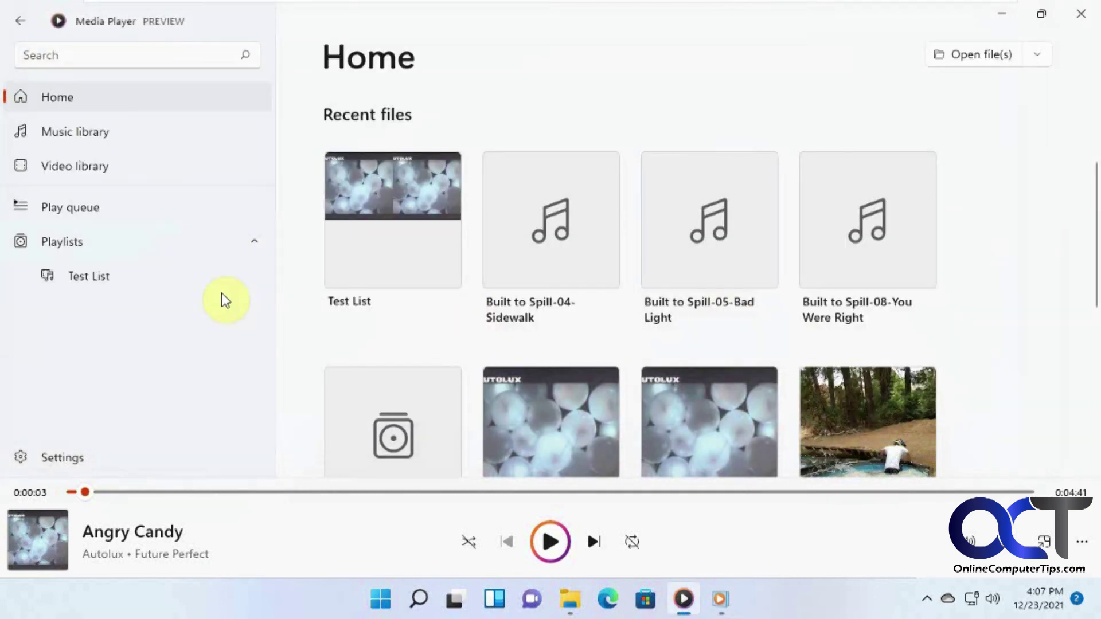